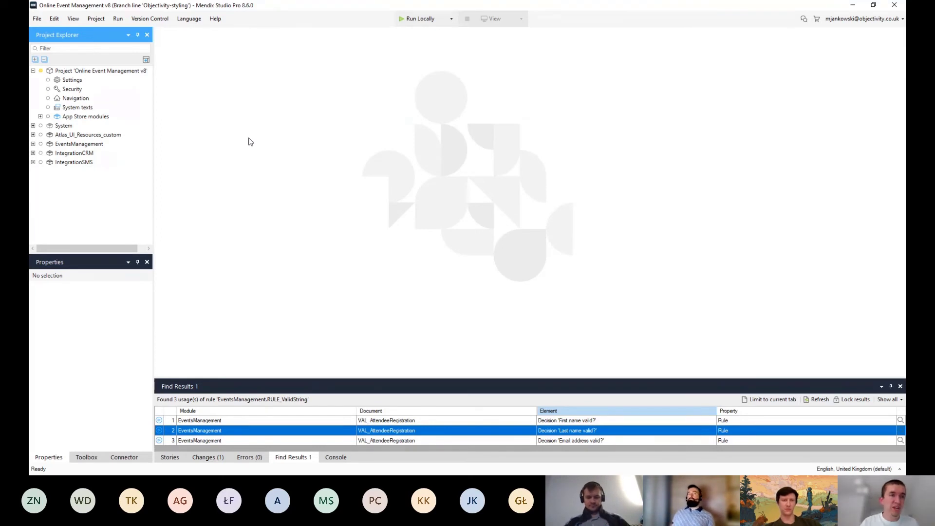
# - Collapse the project node, run the app locally, and enlarge the console pane to follow its startup log
pyautogui.click(33, 70)
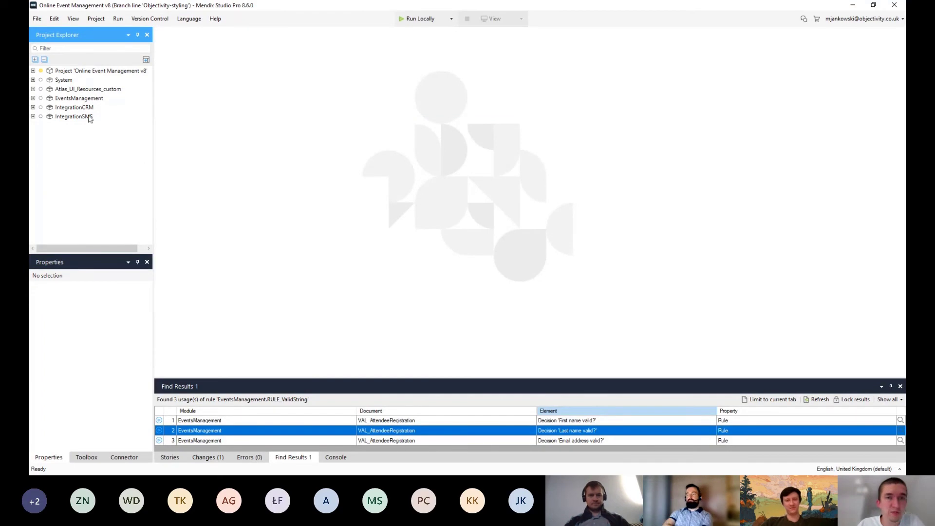
pyautogui.click(420, 22)
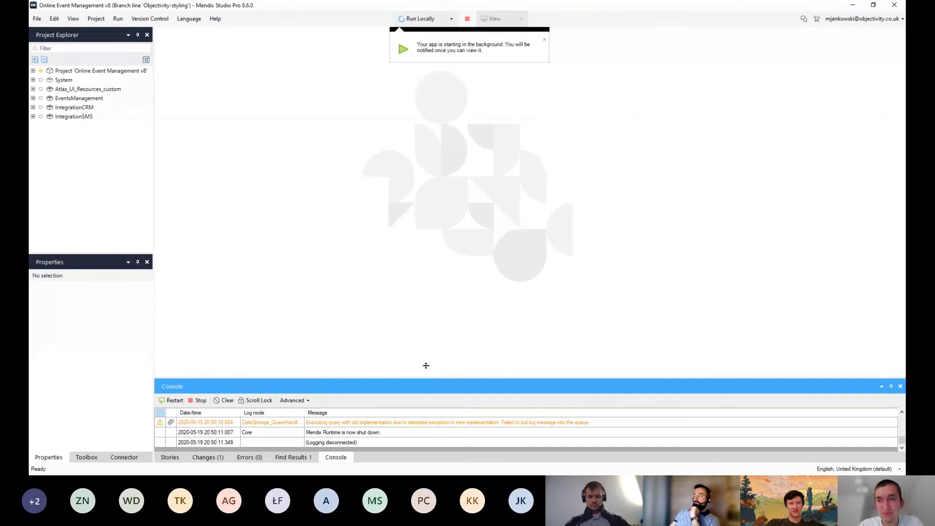
pyautogui.moveTo(426, 366); pyautogui.dragTo(426, 359)
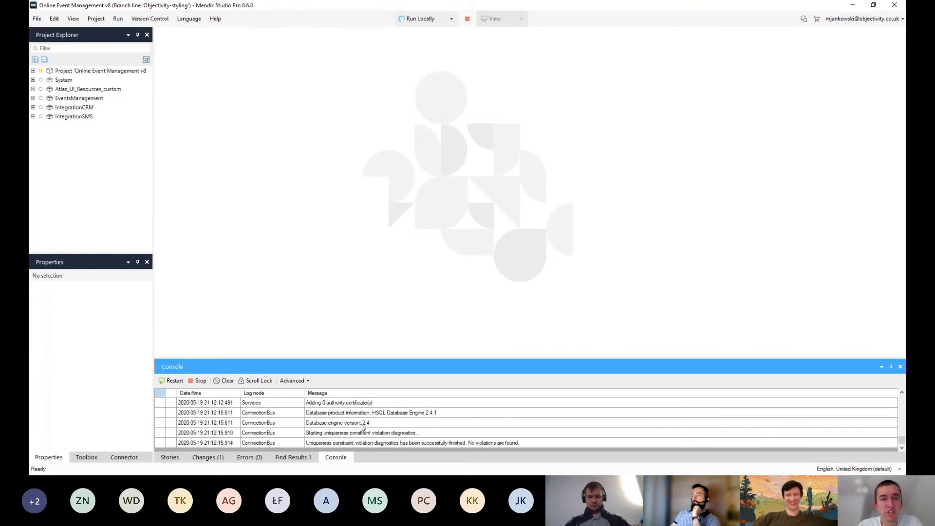
pyautogui.scroll(5, 347, 423)
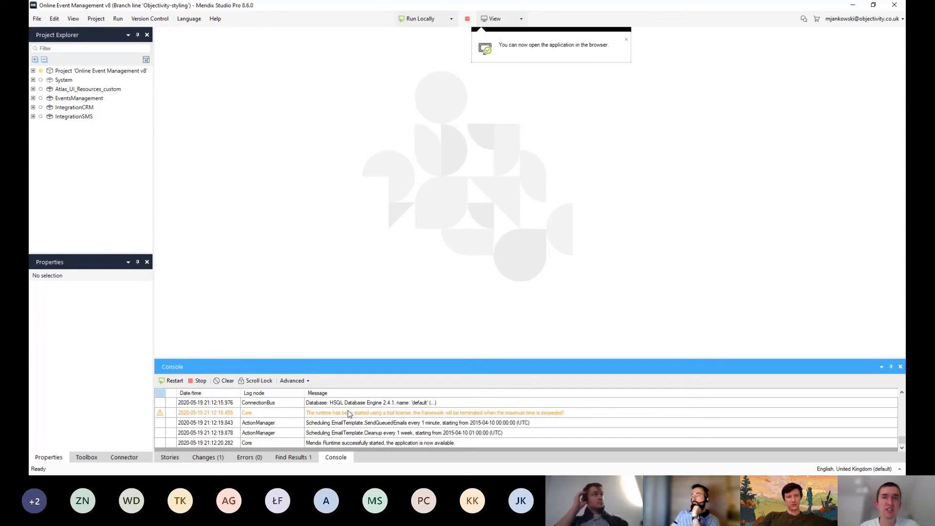
# - View the locally running app in the browser, checking the runtime console messages before switching to the browser window
pyautogui.click(520, 21)
pyautogui.click(519, 33)
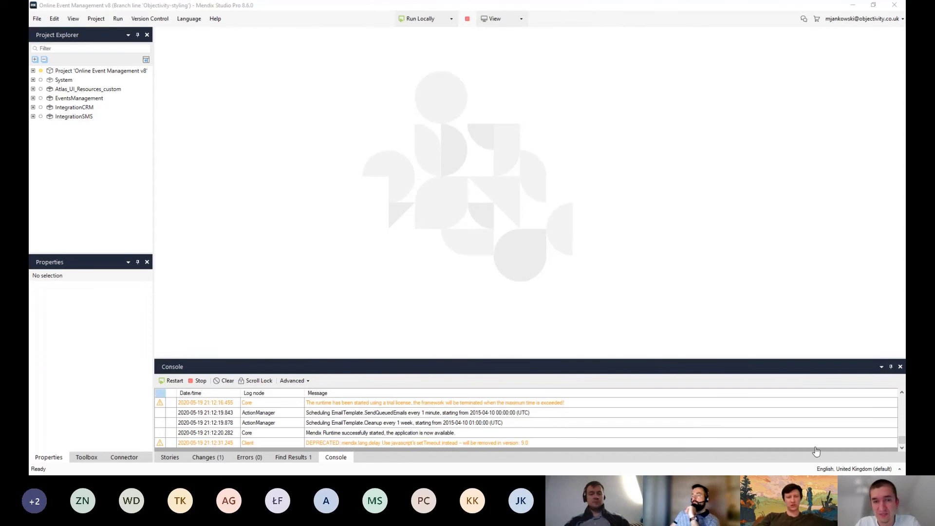
pyautogui.click(347, 434)
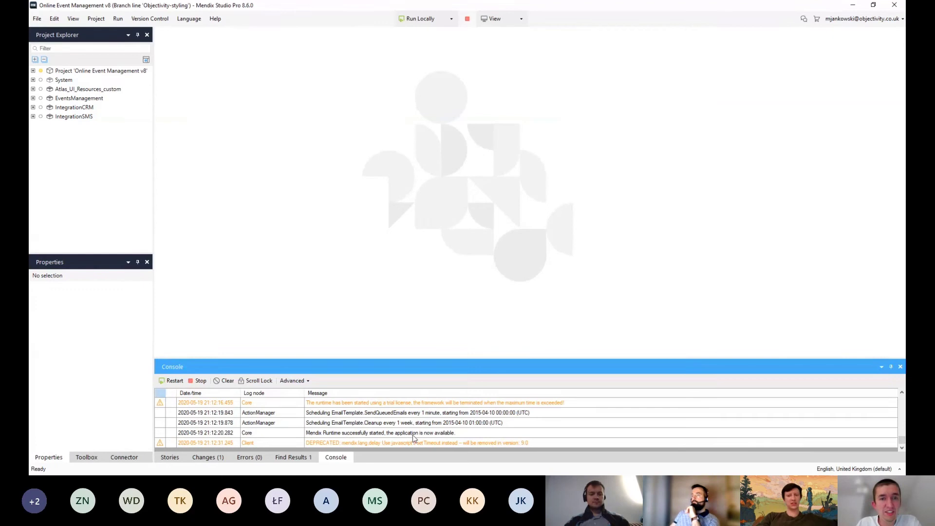
pyautogui.scroll(1, 413, 438)
pyautogui.scroll(1, 413, 438)
pyautogui.scroll(-2, 412, 433)
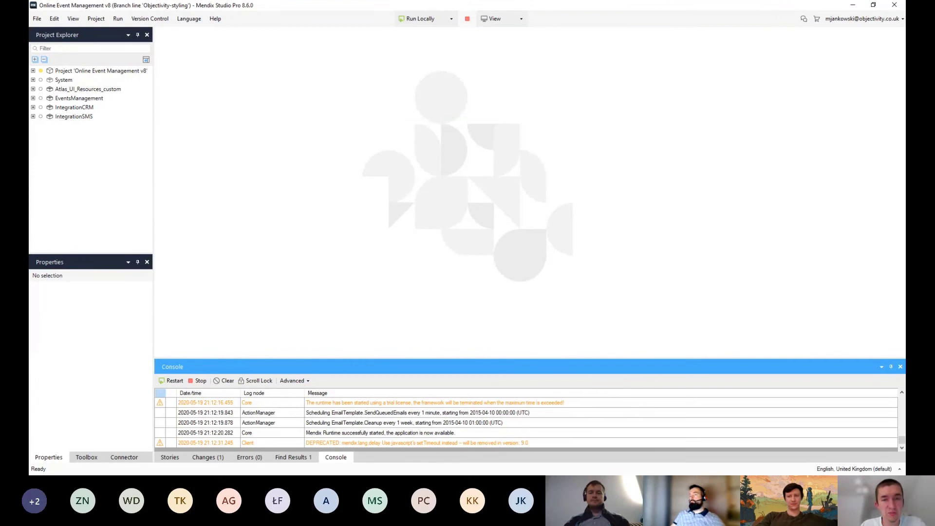
pyautogui.click(307, 3)
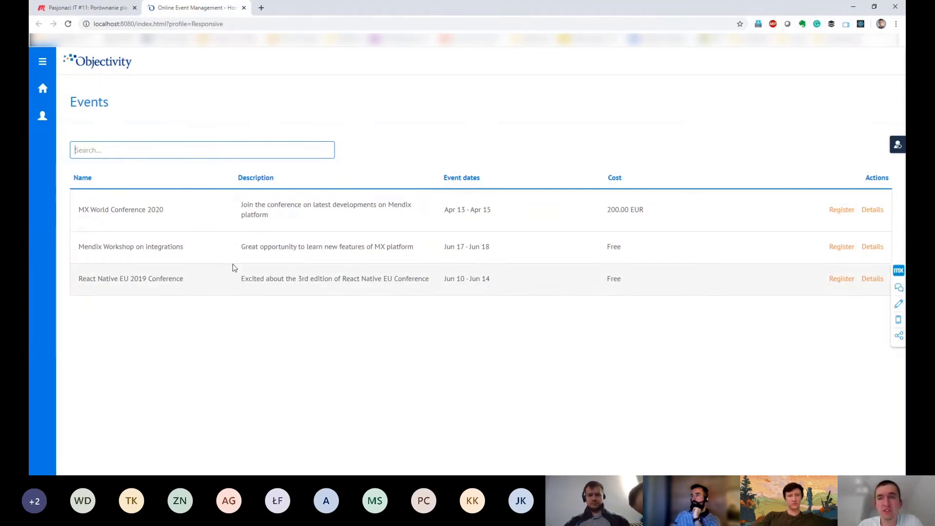
# - Open the details of the MX World Conference 2020 event and examine its details, map, description and speakers
pyautogui.click(872, 213)
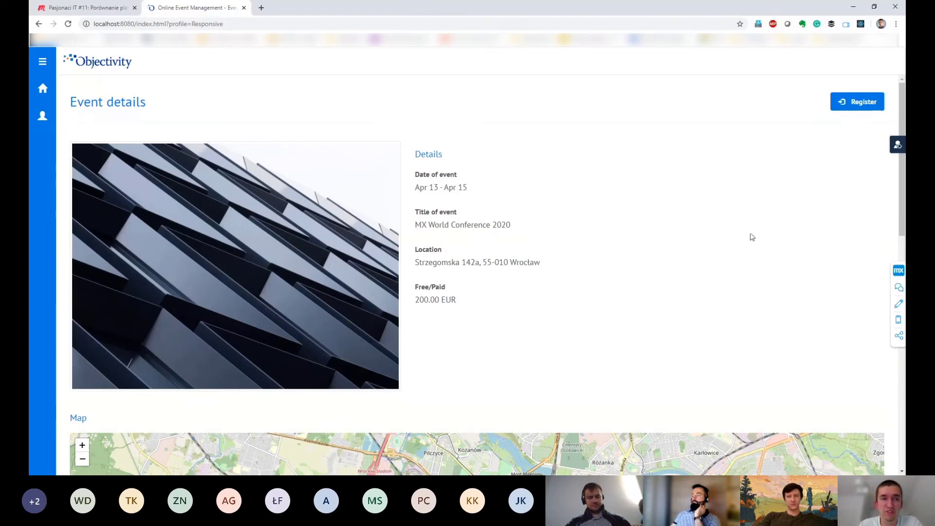
pyautogui.scroll(-2, 687, 244)
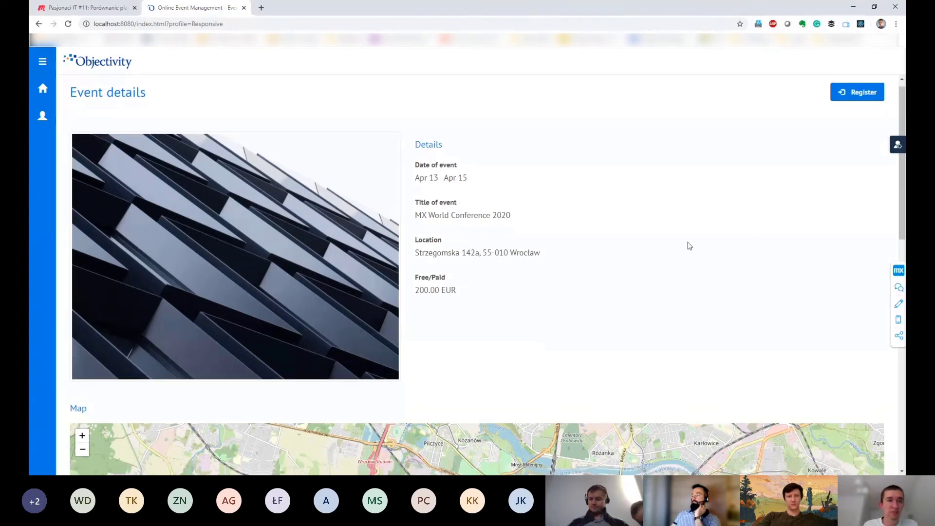
pyautogui.scroll(-8, 680, 247)
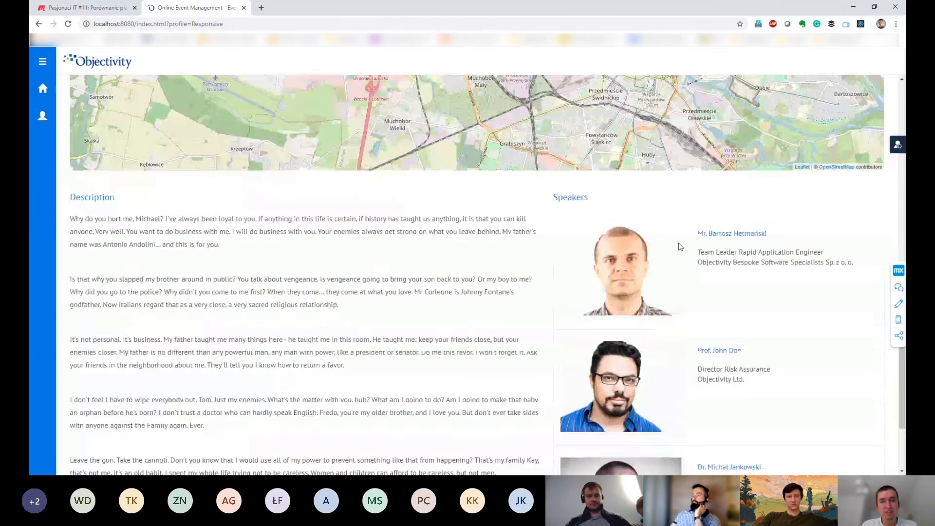
pyautogui.scroll(-2, 681, 247)
pyautogui.scroll(1, 681, 247)
pyautogui.scroll(1, 680, 247)
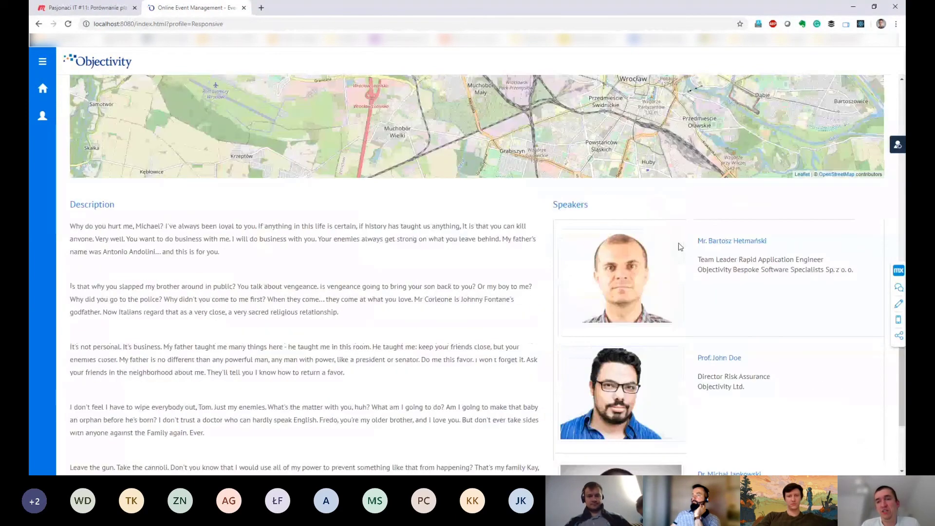
pyautogui.scroll(6, 680, 247)
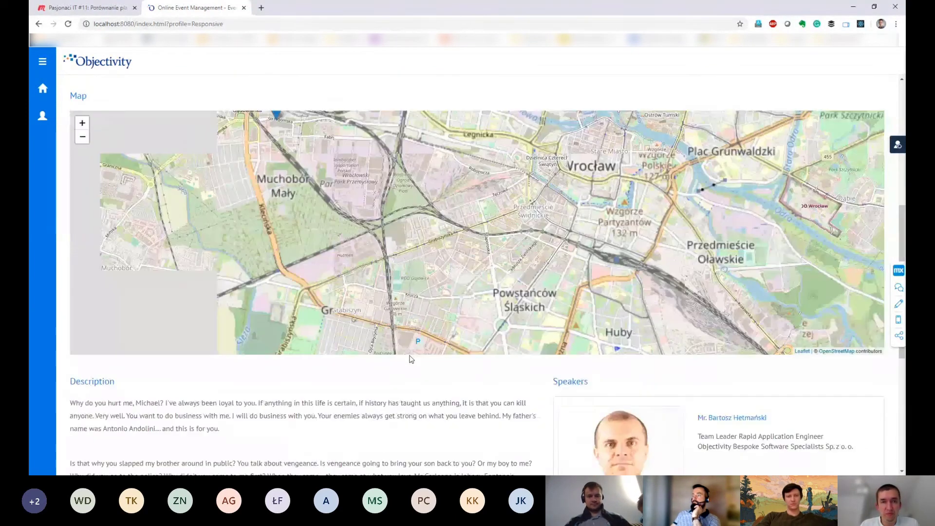
pyautogui.scroll(5, 547, 151)
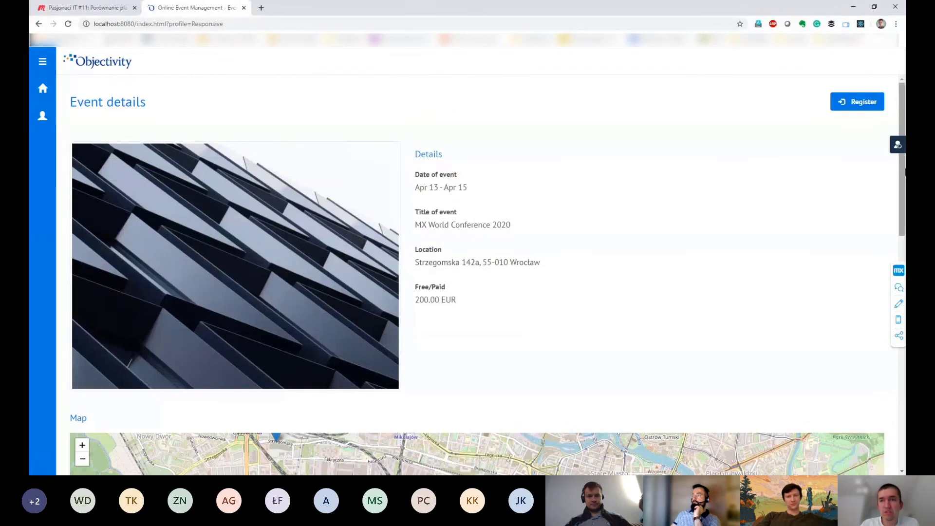
# - Return to the events home page and switch the demo user to demo_administrator
pyautogui.click(42, 88)
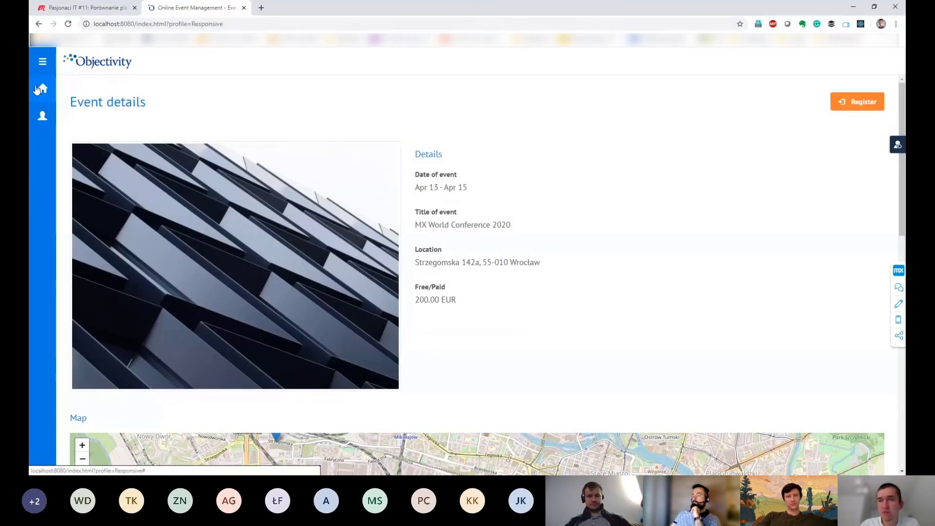
pyautogui.click(902, 144)
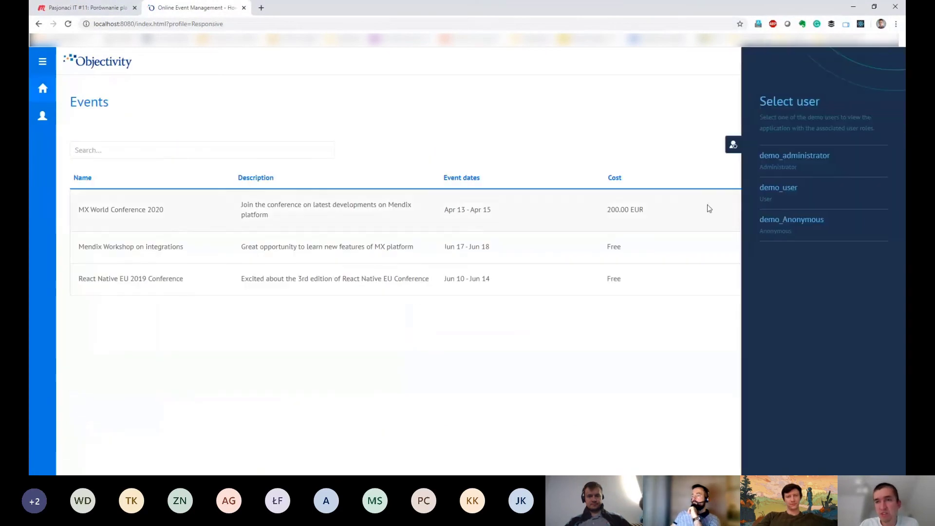
pyautogui.click(820, 155)
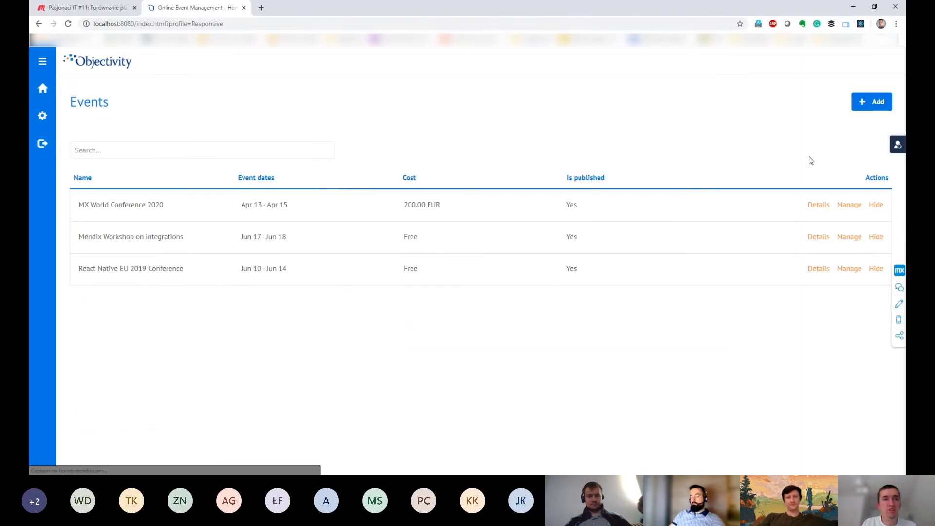
# - Open MX World Conference 2020 for managing and examine the fields of its general details form
pyautogui.click(849, 205)
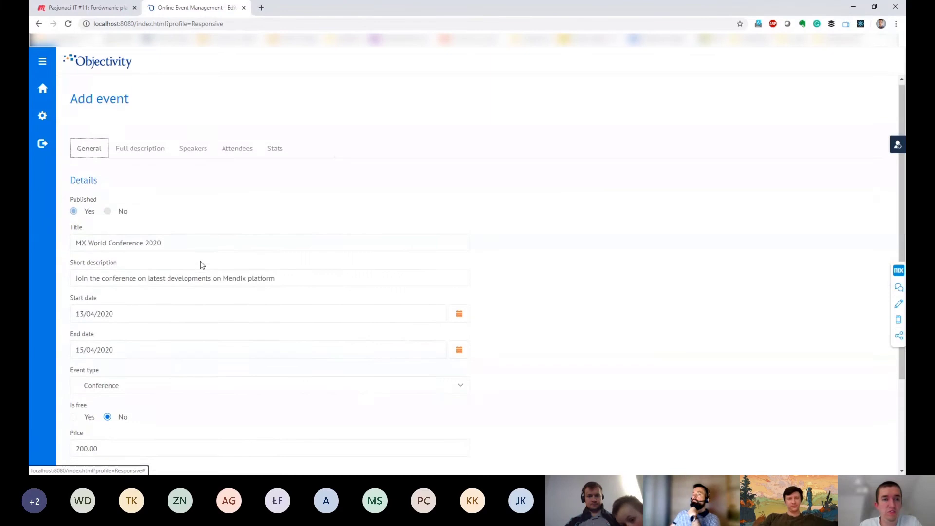
pyautogui.scroll(-3, 200, 261)
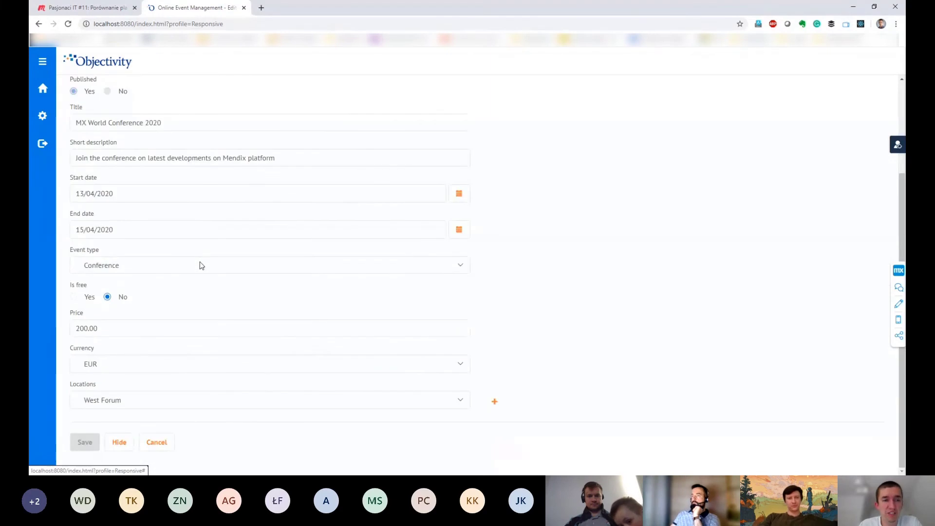
pyautogui.scroll(3, 200, 262)
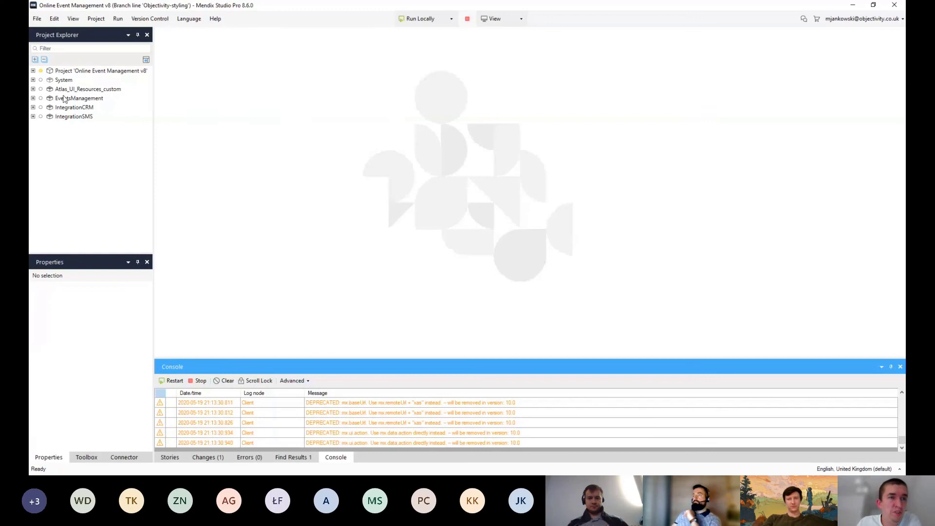
# - Expand the project node, System and Atlas_UI_Resources_custom to examine their contents, then collapse Atlas_UI_Resources_custom
pyautogui.click(33, 80)
pyautogui.click(33, 71)
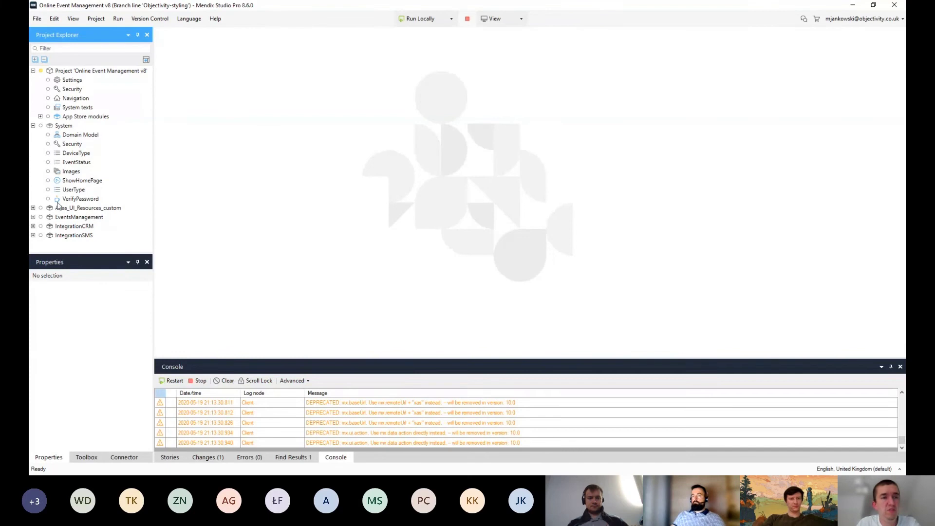
pyautogui.click(33, 209)
pyautogui.scroll(-1, 63, 185)
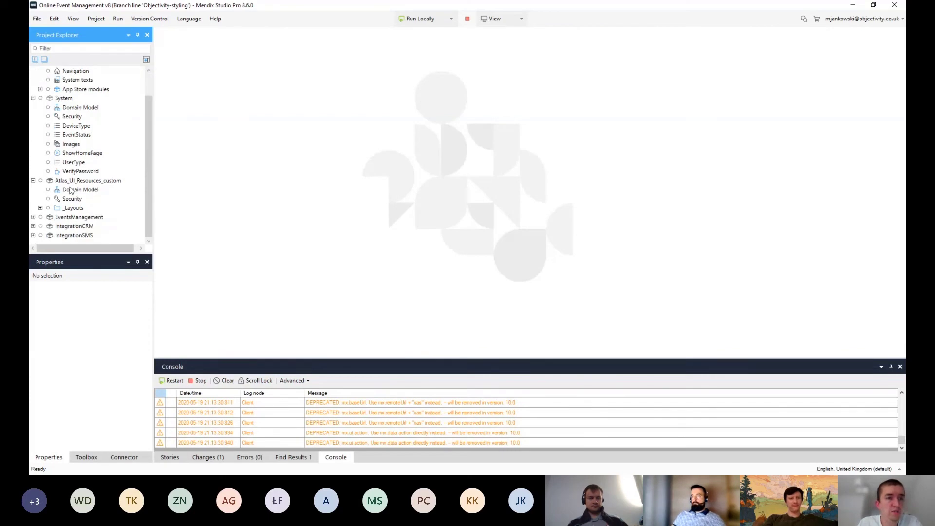
pyautogui.click(33, 180)
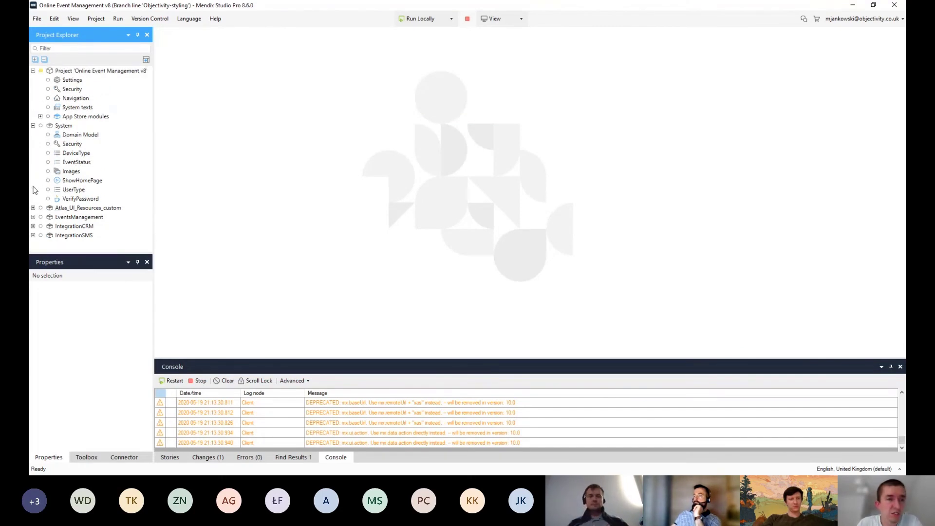
# - Expand the EventsManagement module, collapse its Microflows folder, and open the module's domain model
pyautogui.click(33, 217)
pyautogui.scroll(-4, 55, 205)
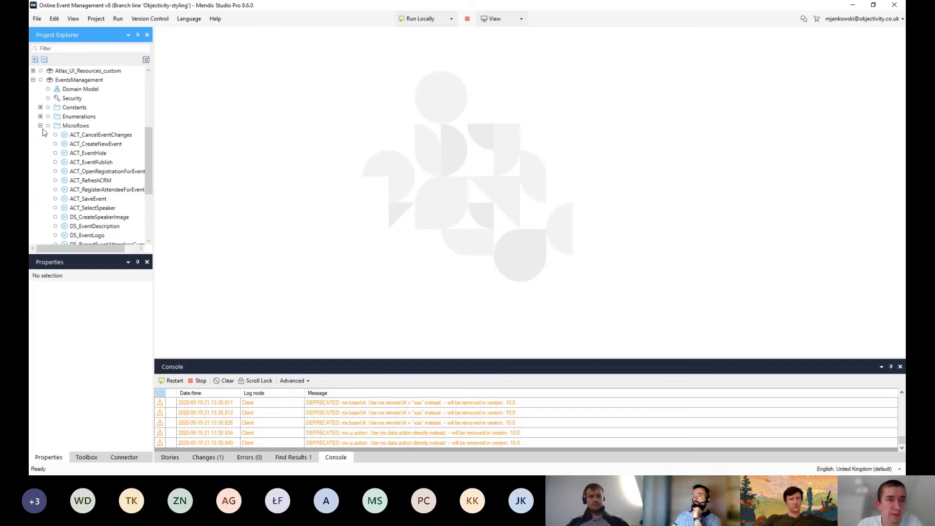
pyautogui.click(41, 153)
pyautogui.click(80, 126)
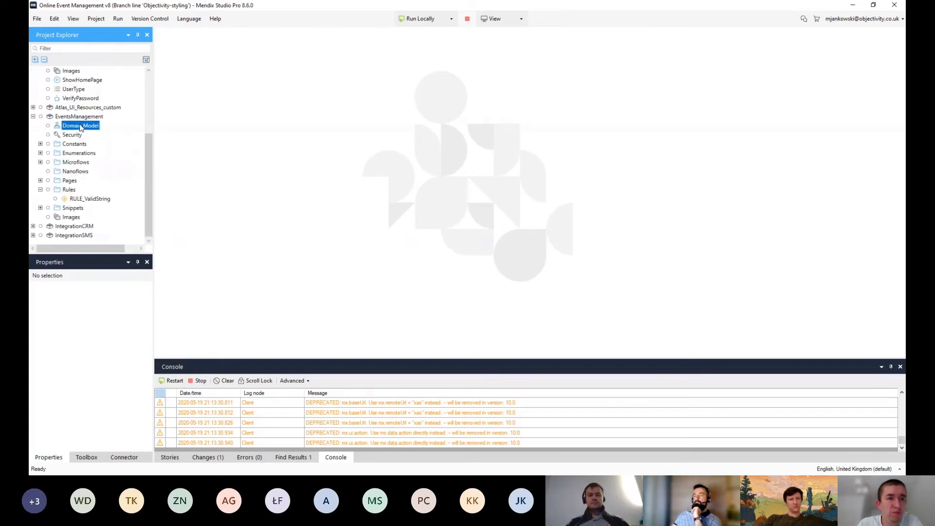
pyautogui.doubleClick(81, 126)
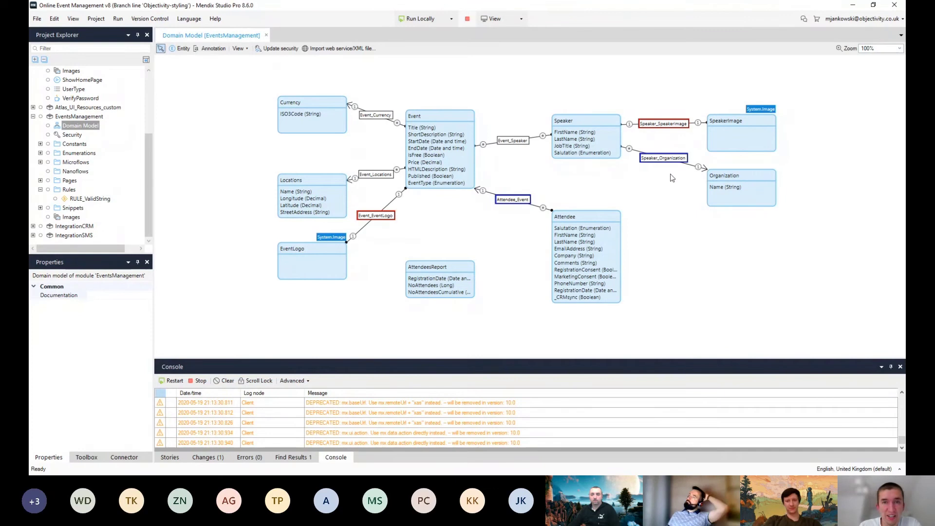
# - Inspect the Event entity's properties in the domain model and the contents of the EventsManagement Constants folder
pyautogui.doubleClick(447, 123)
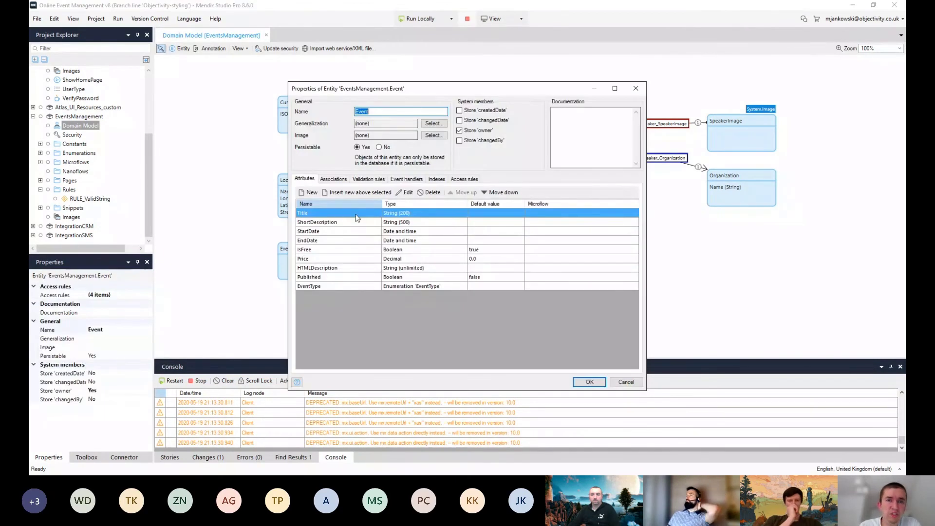
pyautogui.click(635, 95)
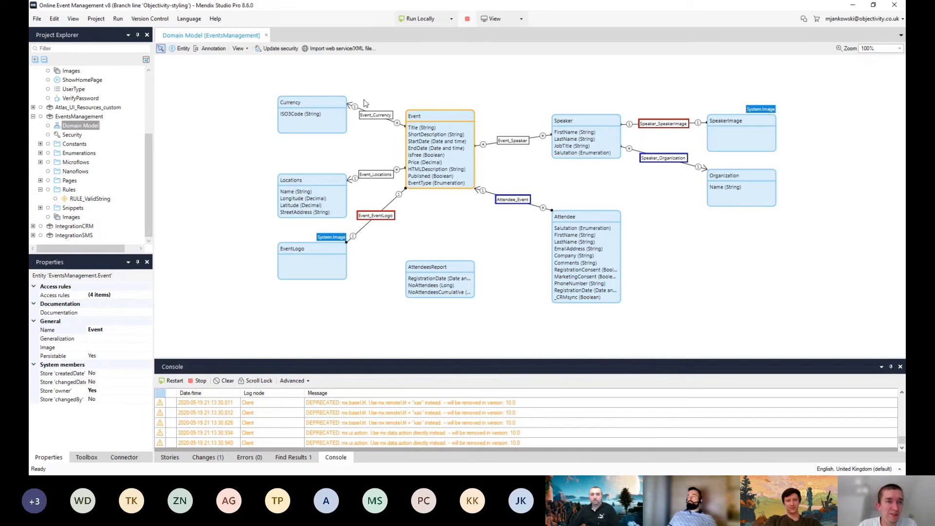
pyautogui.click(40, 144)
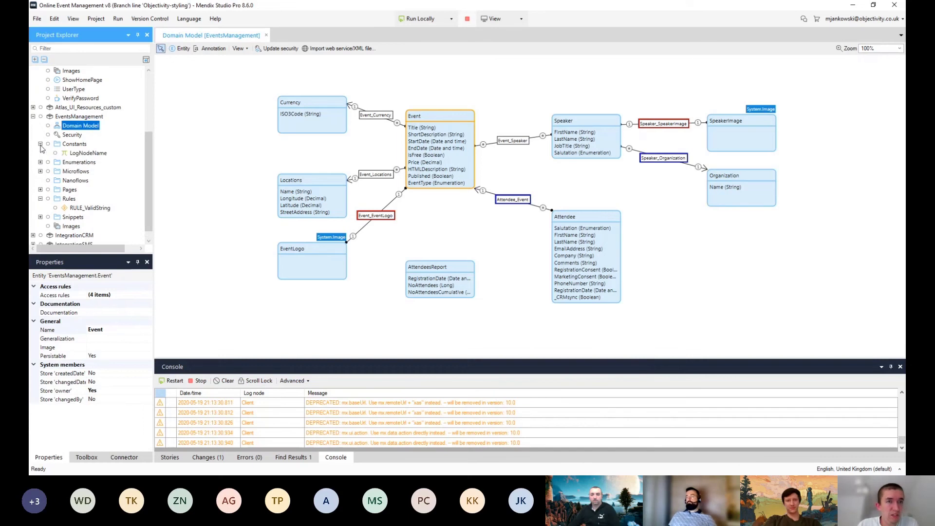
pyautogui.click(40, 144)
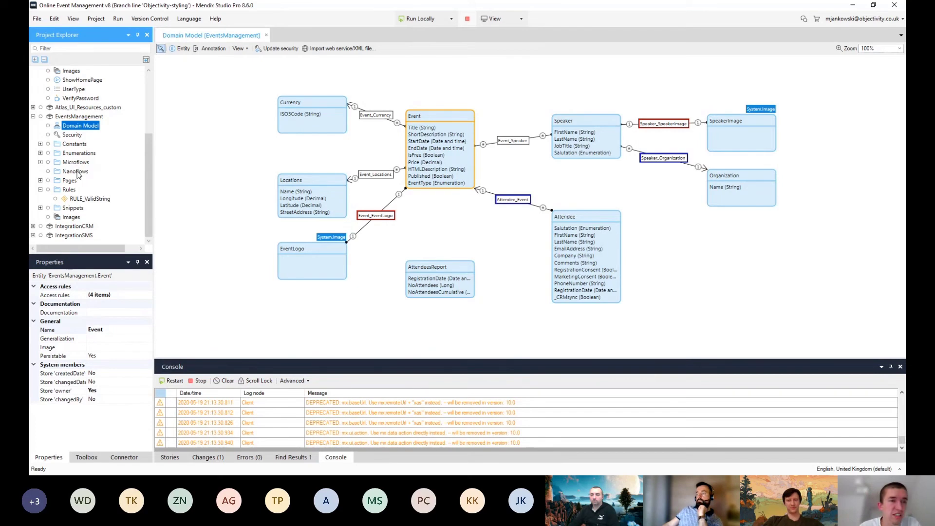
# - Expand the EventsManagement Microflows folder and open ACT_EventPublish, ACT_CreateNewEvent, ACT_SaveEvent and DS_EventDescription for viewing
pyautogui.click(41, 162)
pyautogui.scroll(-3, 97, 156)
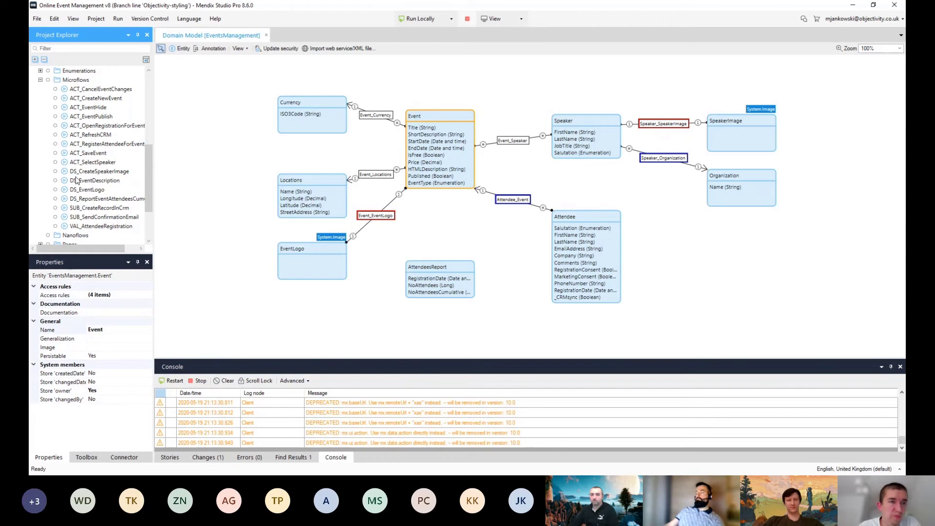
pyautogui.click(88, 118)
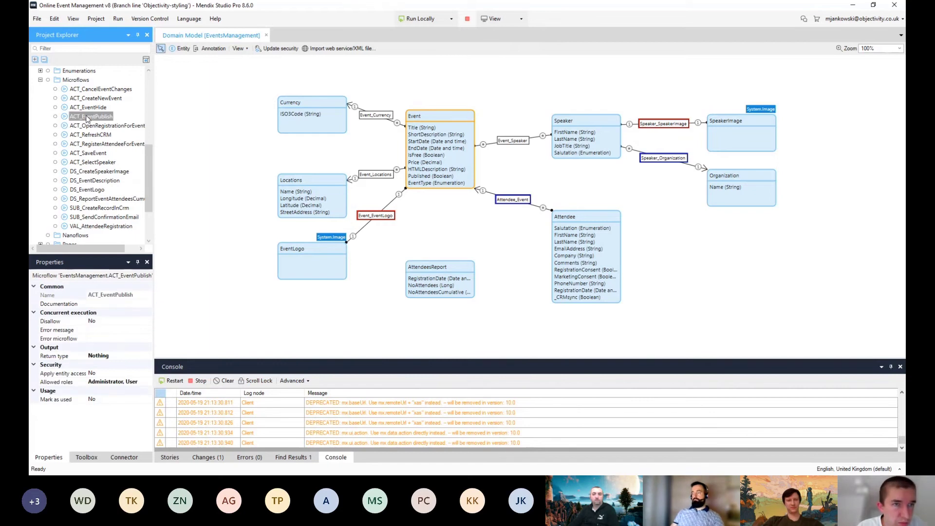
pyautogui.doubleClick(88, 118)
pyautogui.doubleClick(107, 99)
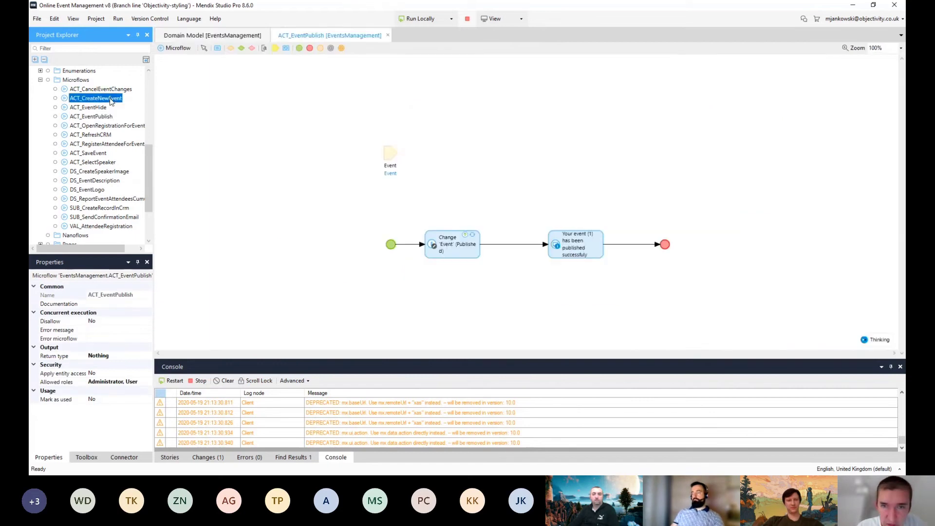
pyautogui.doubleClick(96, 153)
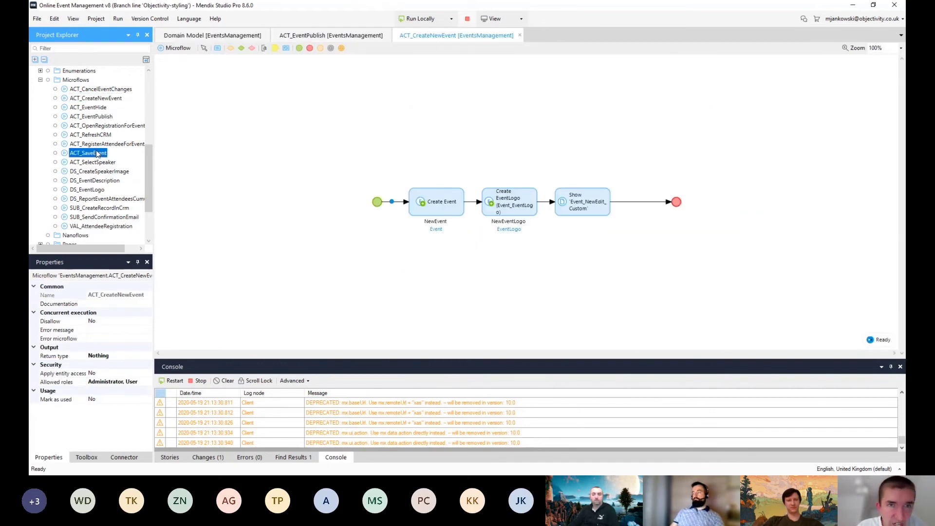
pyautogui.click(94, 187)
pyautogui.doubleClick(94, 184)
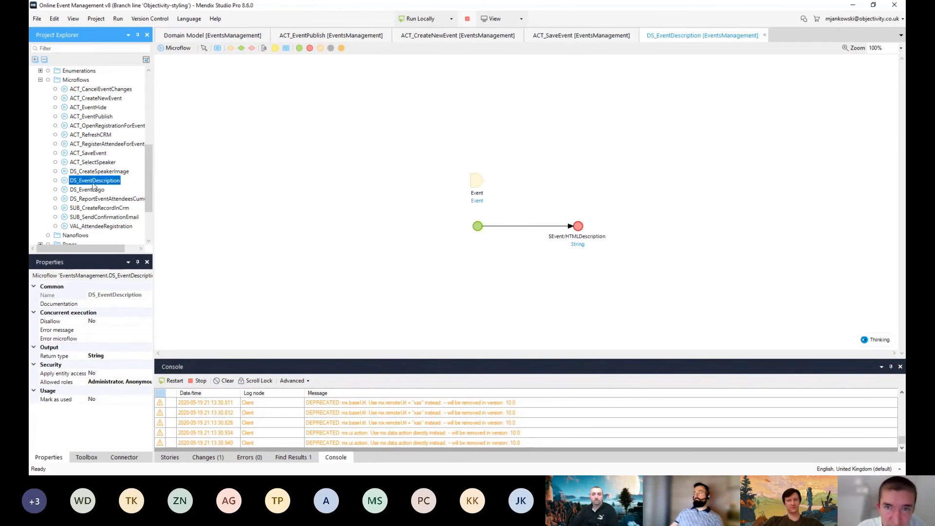
# - Open SUB_CreateRecordInCrm, follow its SUB_SendEventRegistration call to inspect that microflow, and return to SUB_CreateRecordInCrm
pyautogui.doubleClick(94, 209)
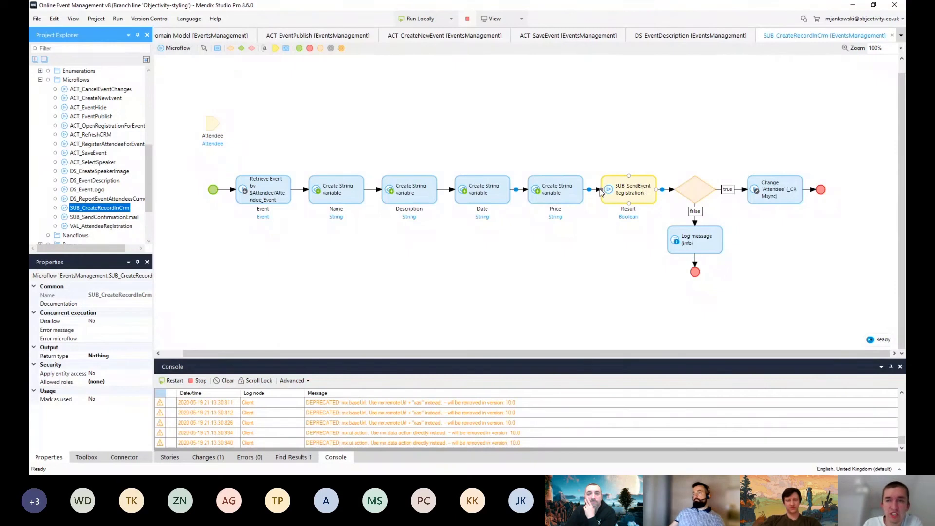
pyautogui.rightClick(636, 189)
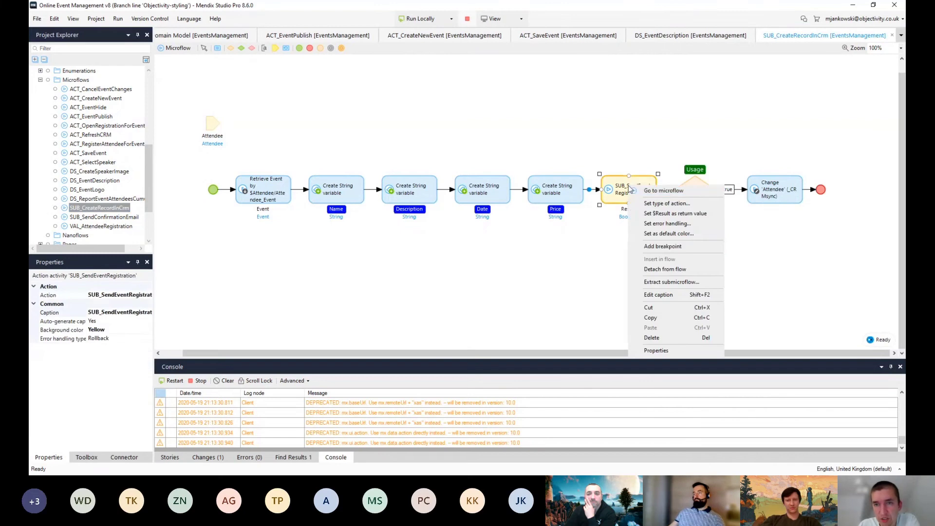
pyautogui.click(636, 191)
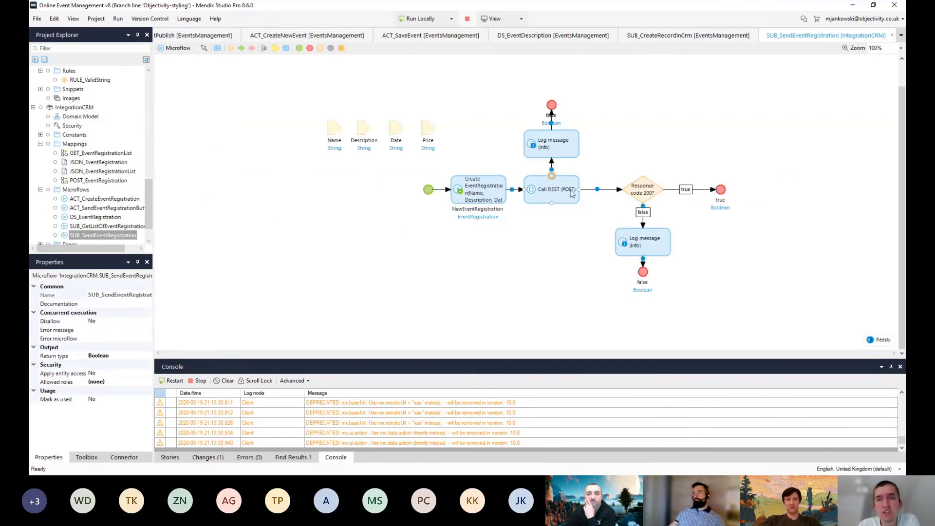
pyautogui.click(713, 35)
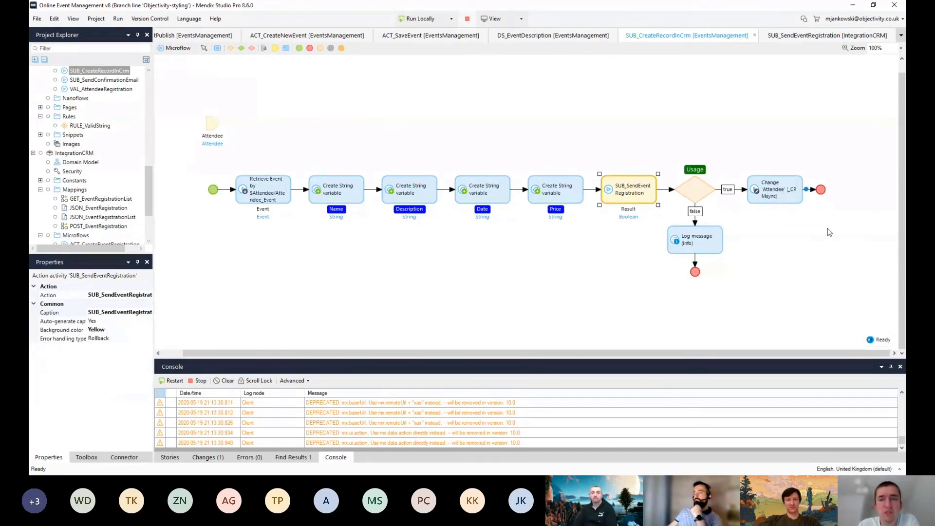
# - Try inserting an activity between the Name and Description variables, delete it, and view the recommended elements for that flow
pyautogui.click(217, 50)
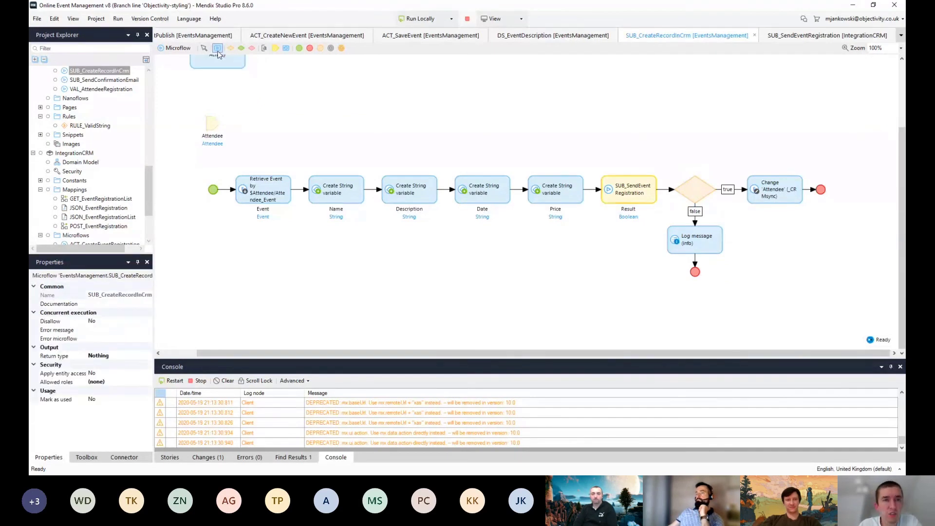
pyautogui.click(354, 191)
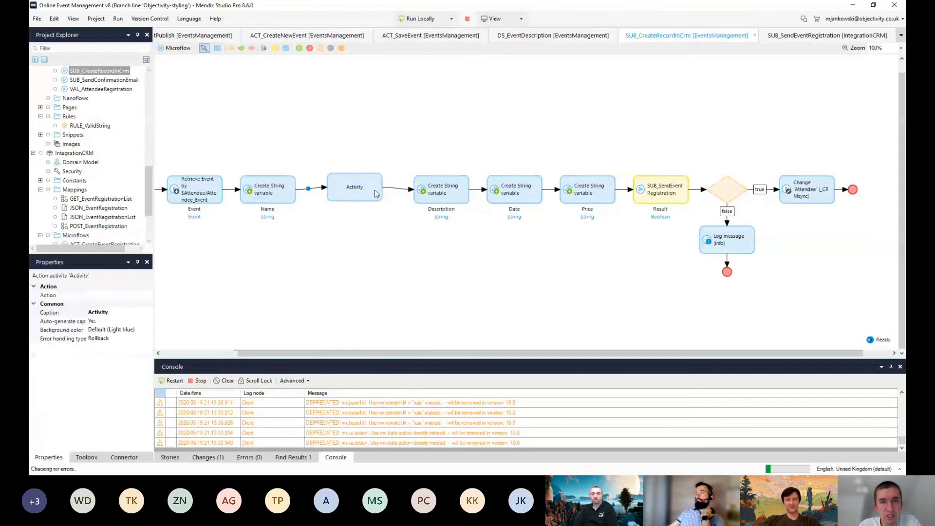
pyautogui.doubleClick(359, 191)
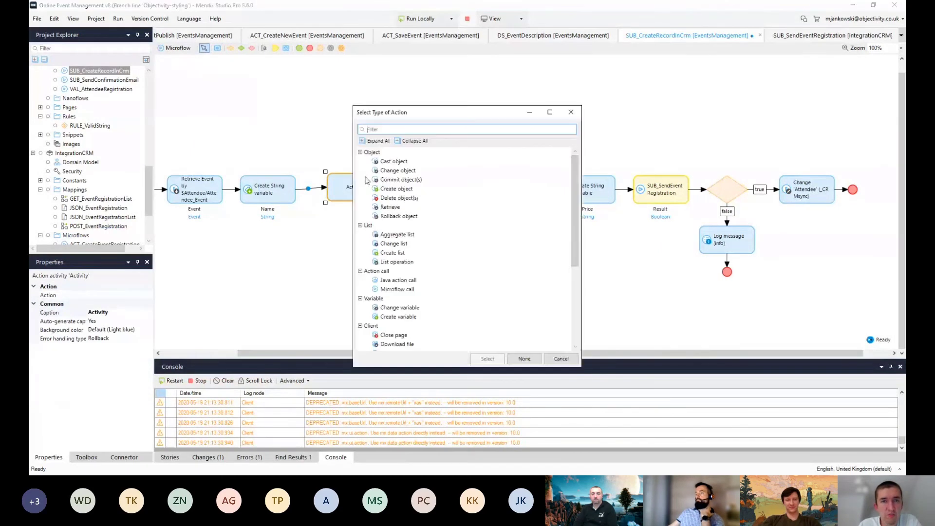
pyautogui.scroll(-5, 413, 225)
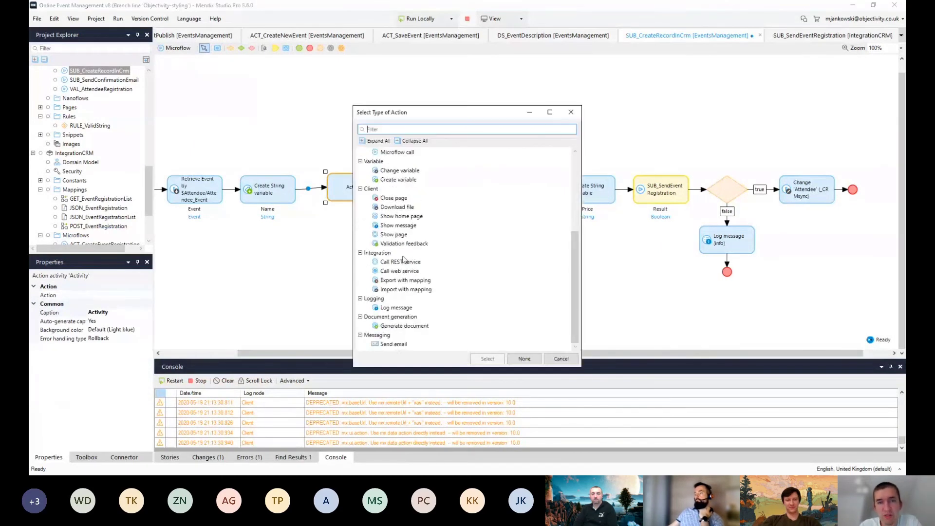
pyautogui.click(561, 360)
pyautogui.press('Delete')
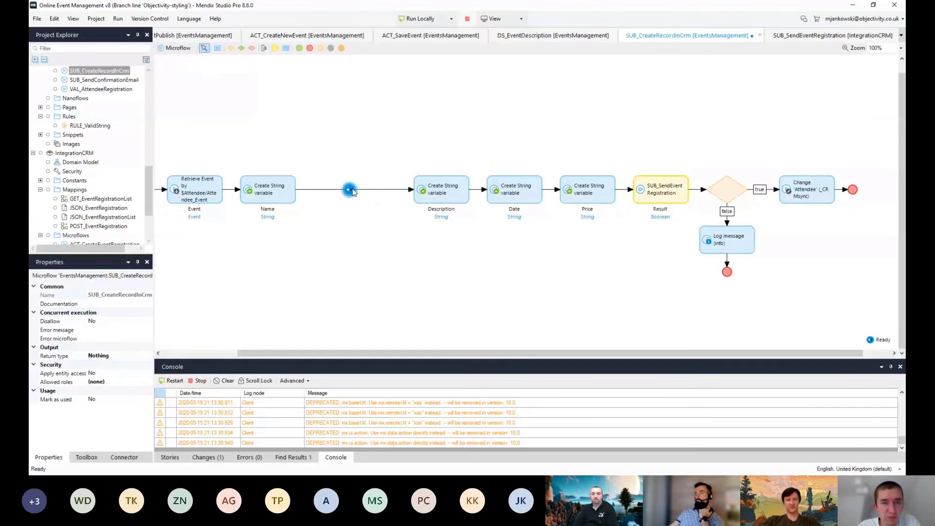
pyautogui.click(350, 190)
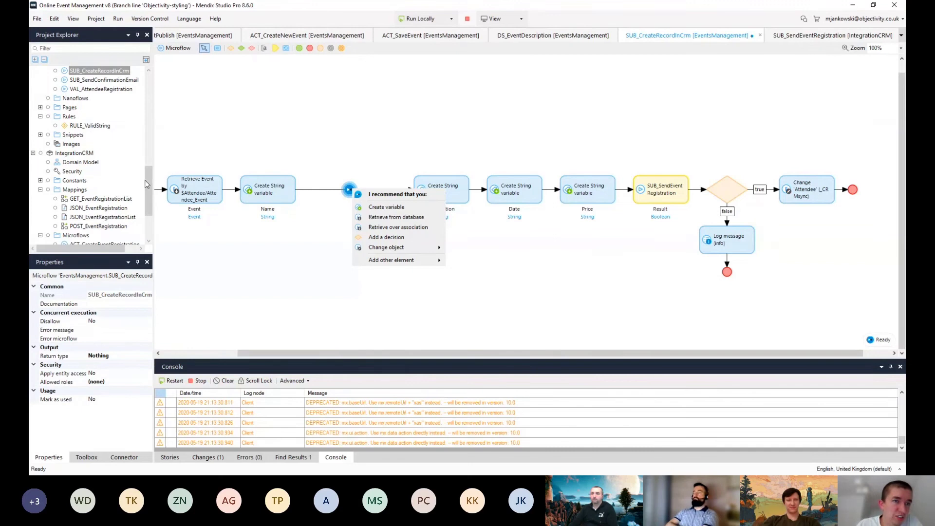
# - Expand the EventsManagement Pages folder, open the Home page and examine its event list layout
pyautogui.click(40, 107)
pyautogui.click(40, 107)
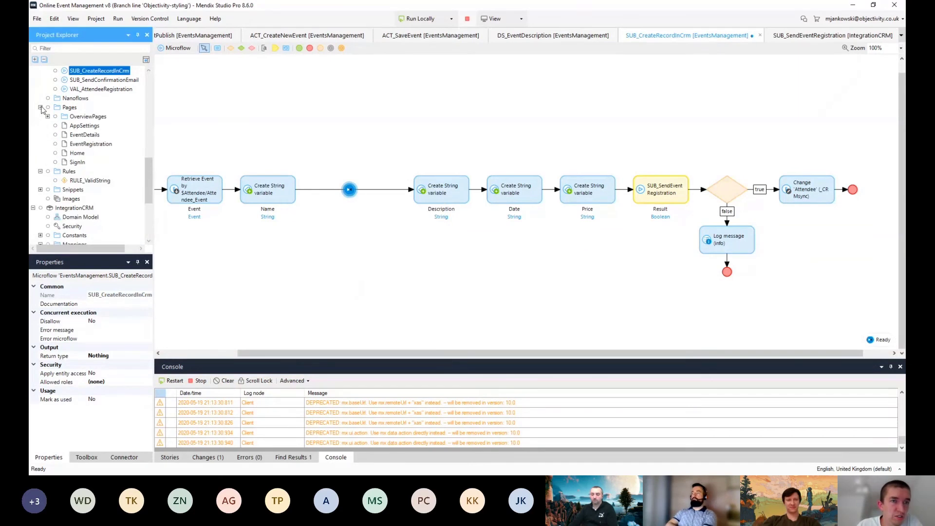
pyautogui.doubleClick(78, 154)
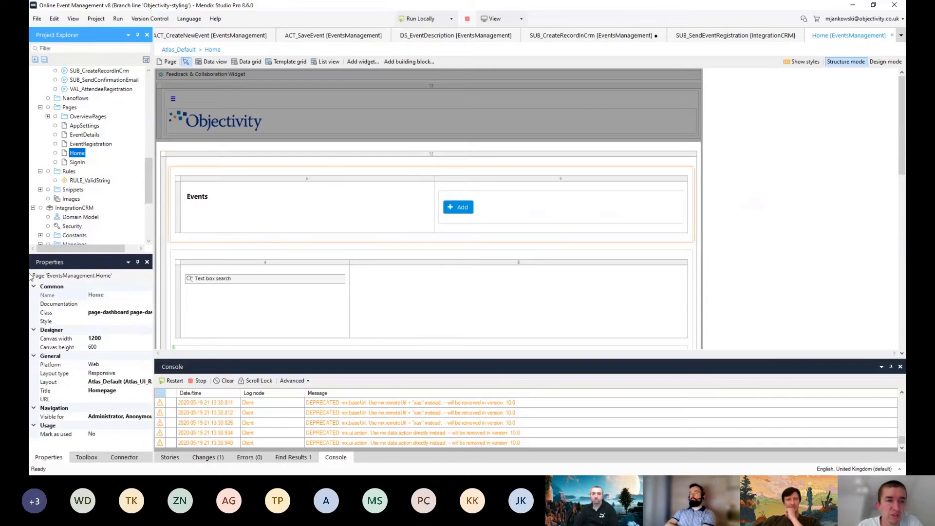
pyautogui.scroll(-5, 496, 216)
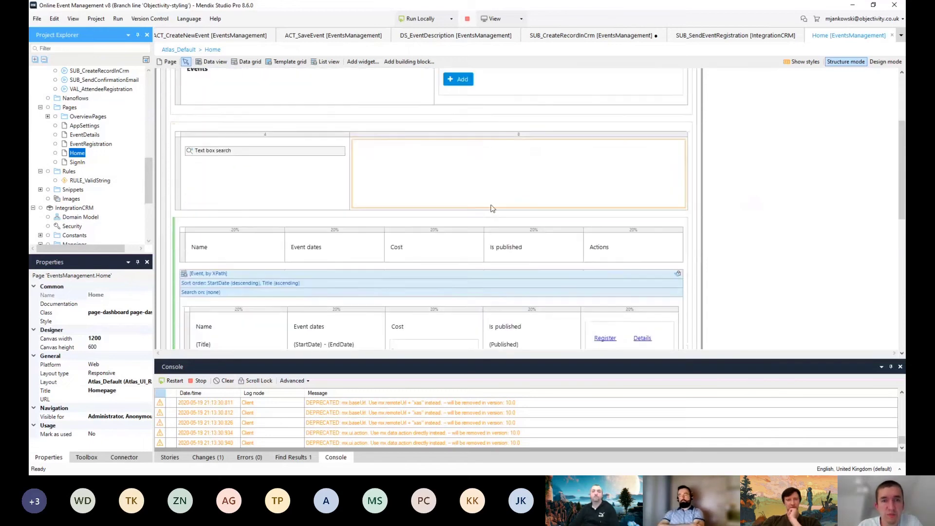
pyautogui.scroll(-4, 492, 208)
pyautogui.scroll(-1, 493, 205)
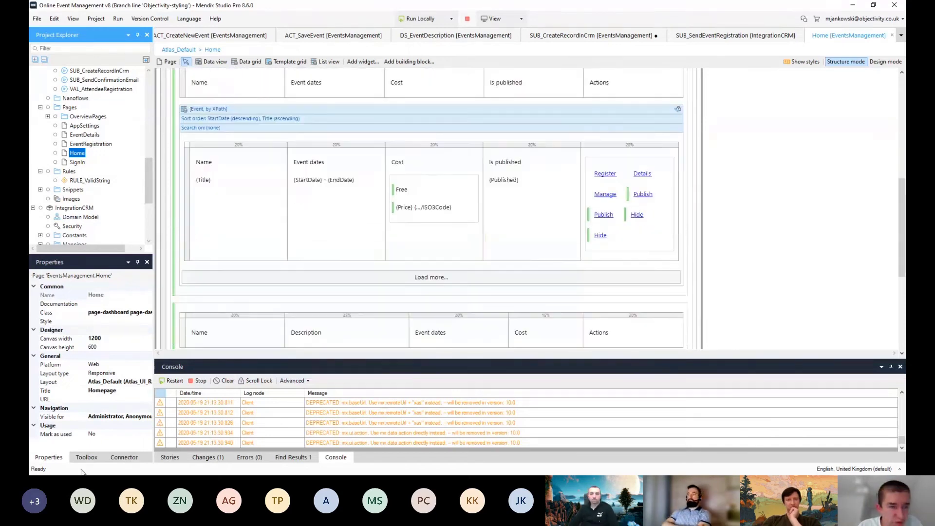
# - Show the widgets available for the Home page, review its second event list, and view the run options
pyautogui.click(85, 461)
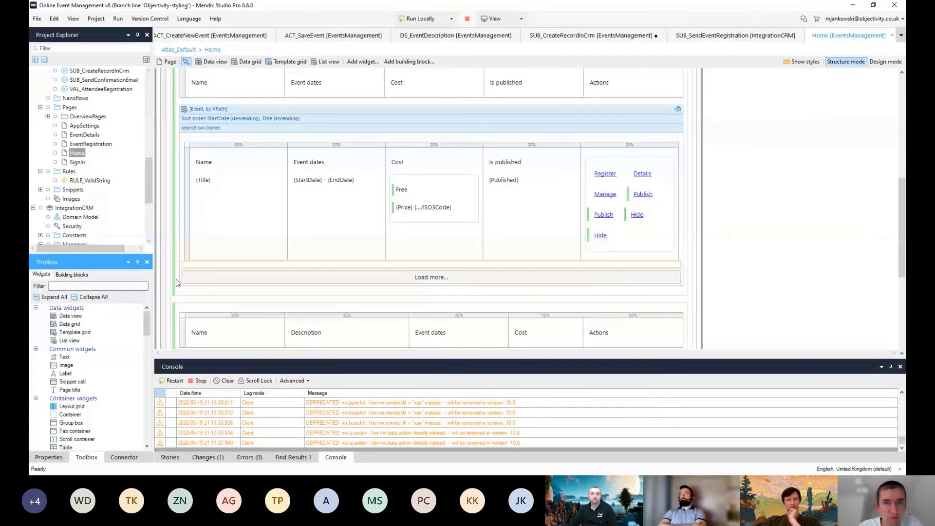
pyautogui.scroll(-5, 621, 228)
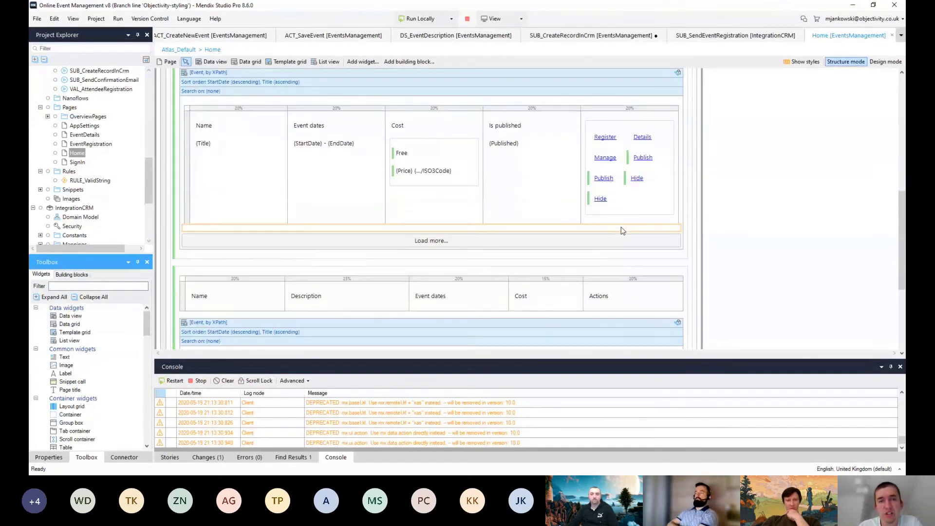
pyautogui.scroll(-2, 621, 228)
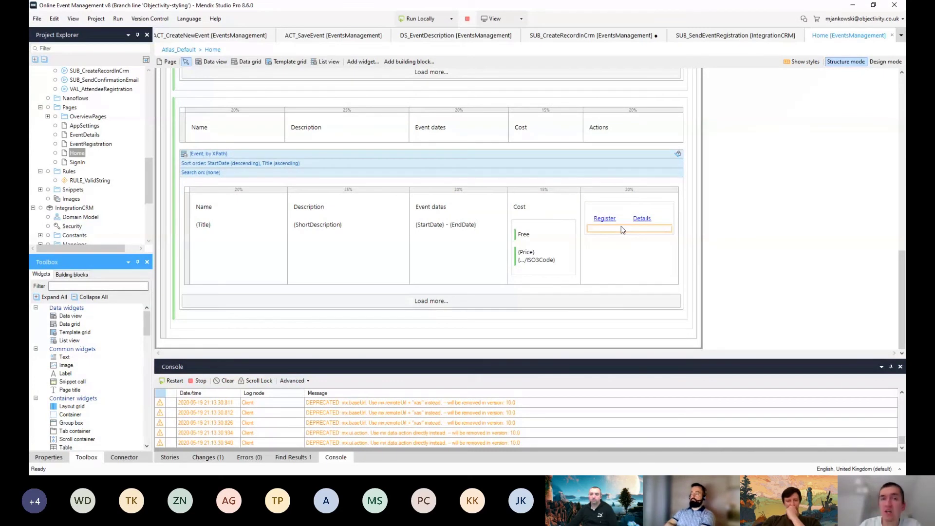
pyautogui.click(451, 18)
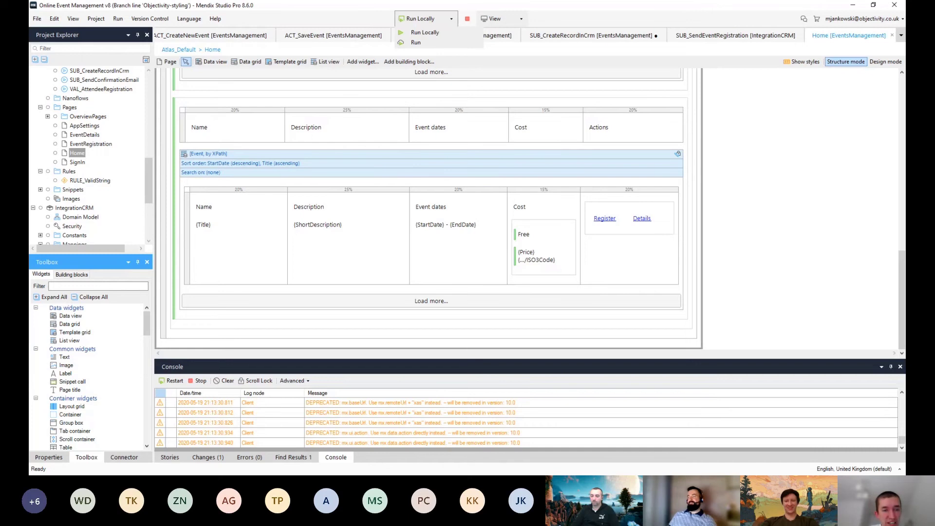
# - Switch to Mendix Studio in the browser, add a 1 Column layout to the Home_Web page and set its row to 2 columns
pyautogui.hotkey('alt', 'Tab')
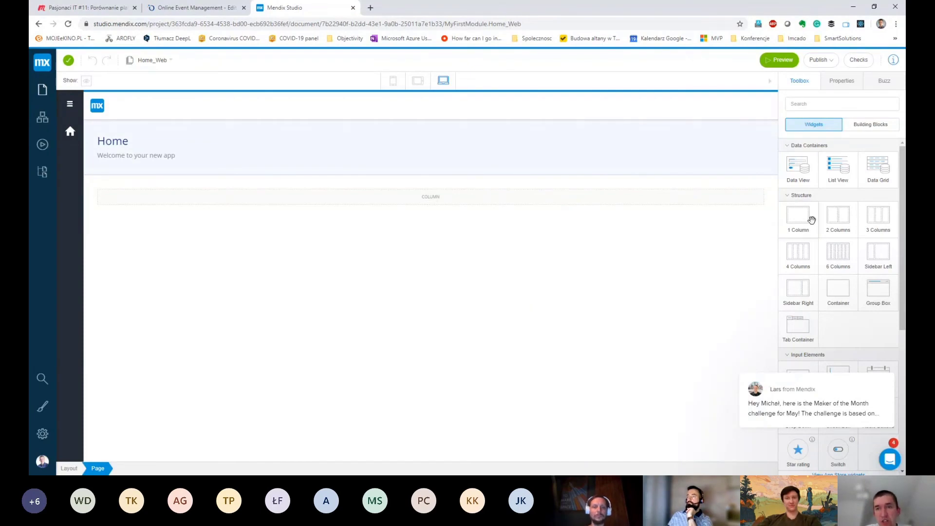
pyautogui.moveTo(808, 217); pyautogui.dragTo(477, 203)
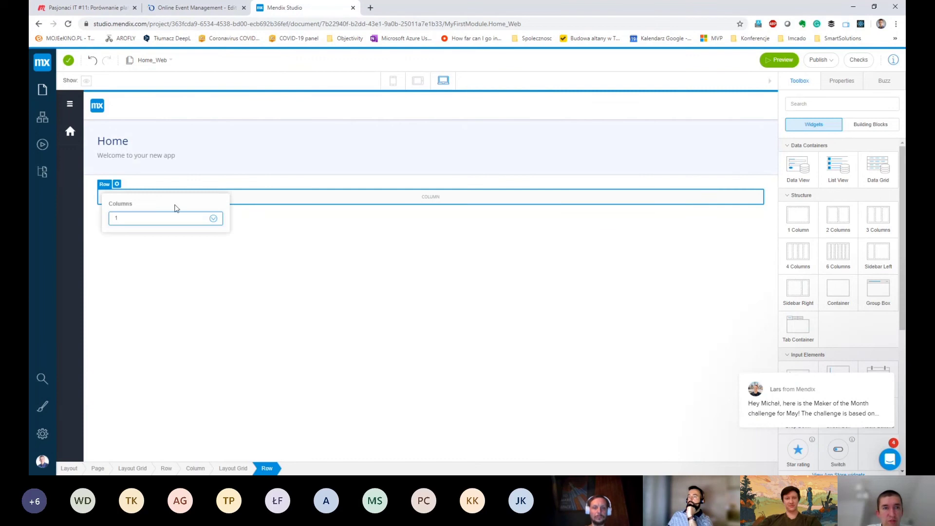
pyautogui.click(146, 223)
pyautogui.click(127, 251)
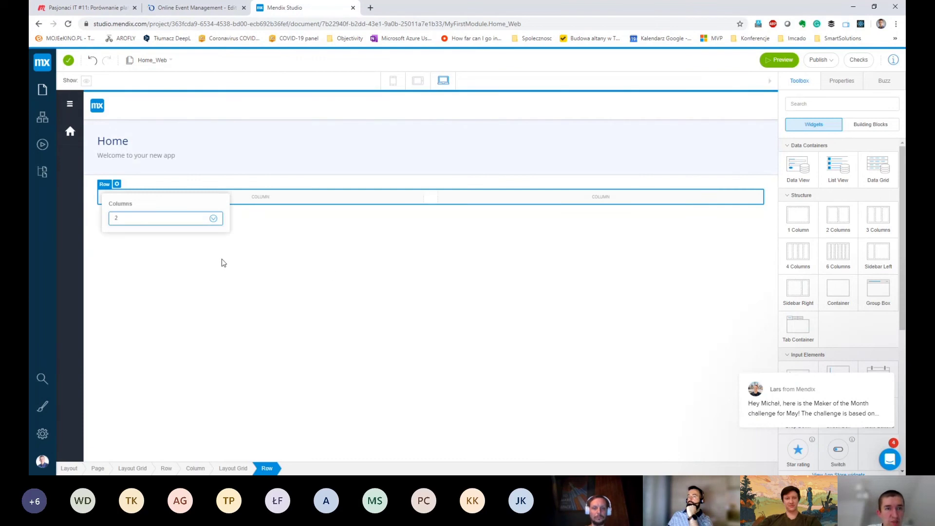
pyautogui.click(335, 275)
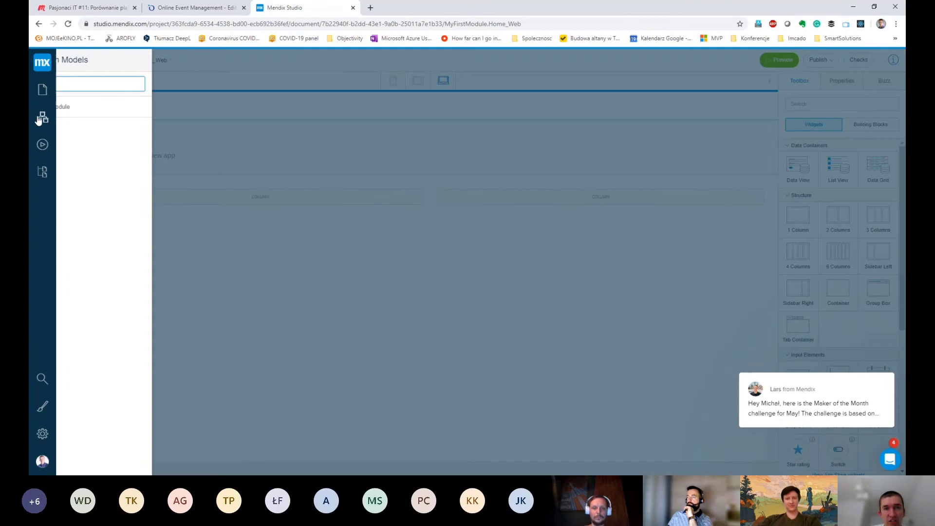
# - Open the MyFirstModule domain model and create an entity named Test1
pyautogui.click(43, 118)
pyautogui.click(82, 106)
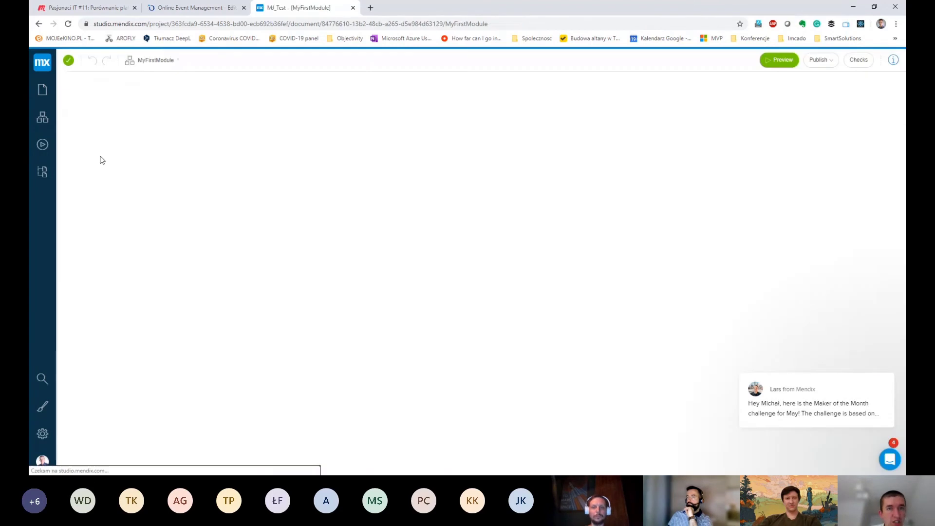
pyautogui.moveTo(812, 120); pyautogui.dragTo(359, 191)
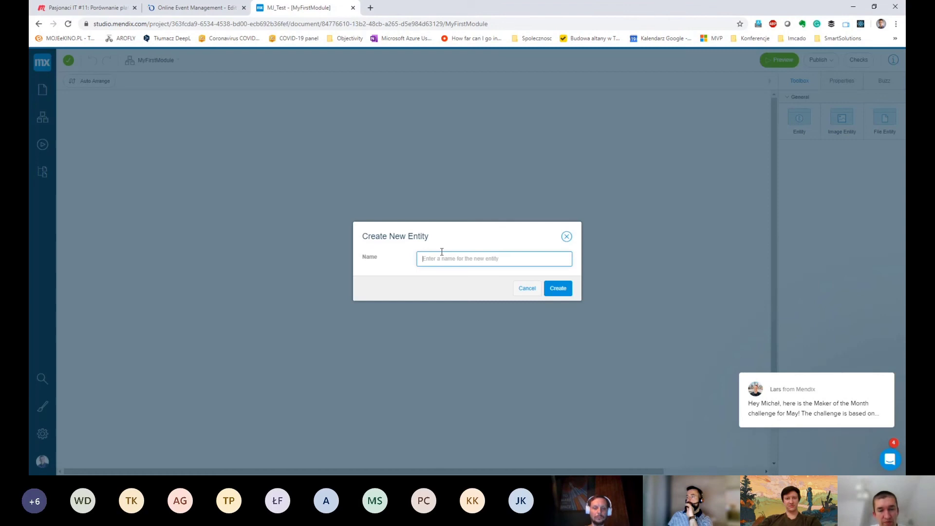
pyautogui.write('Test1')
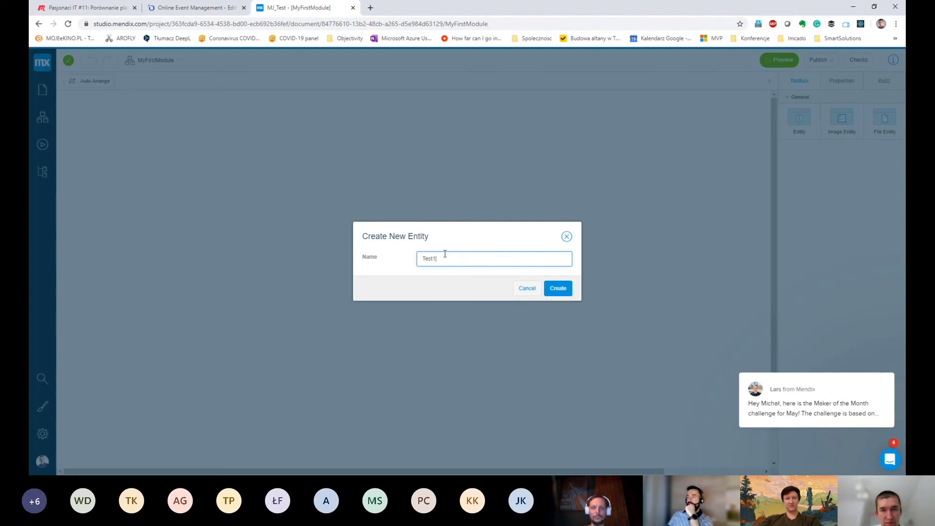
pyautogui.click(553, 289)
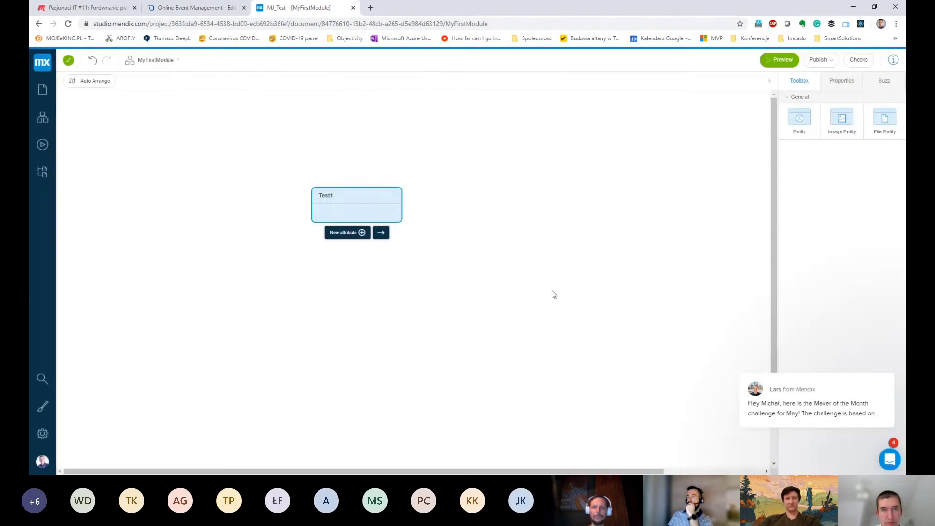
# - Add two String attributes, Name and Surname, to the Test1 entity
pyautogui.click(362, 233)
pyautogui.write('Name')
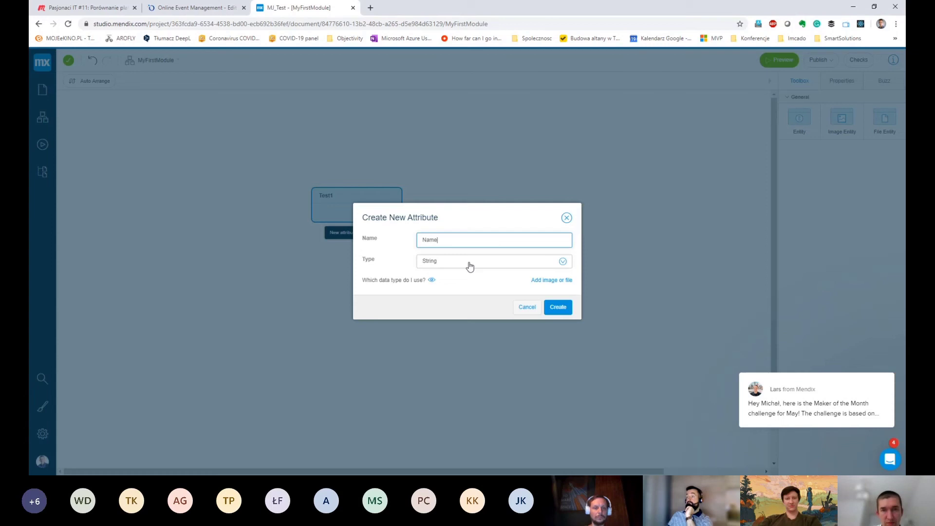
pyautogui.click(558, 307)
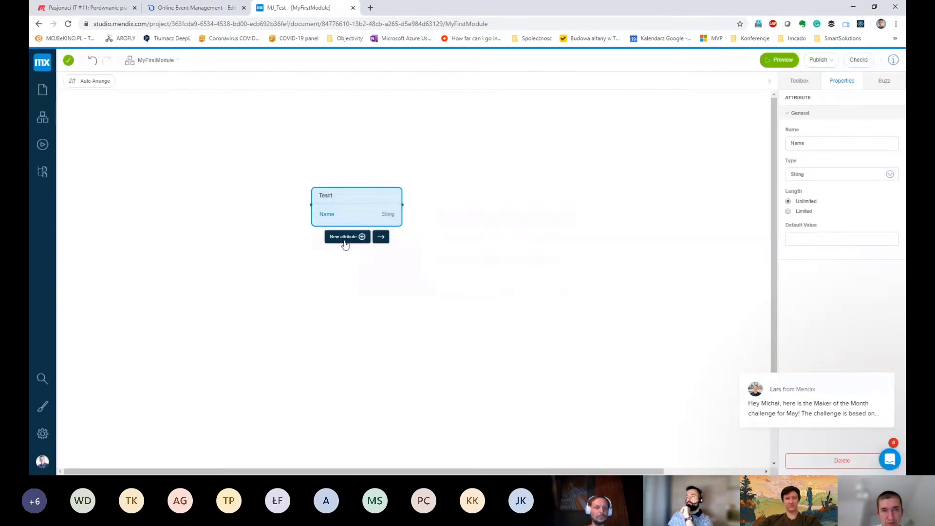
pyautogui.click(344, 236)
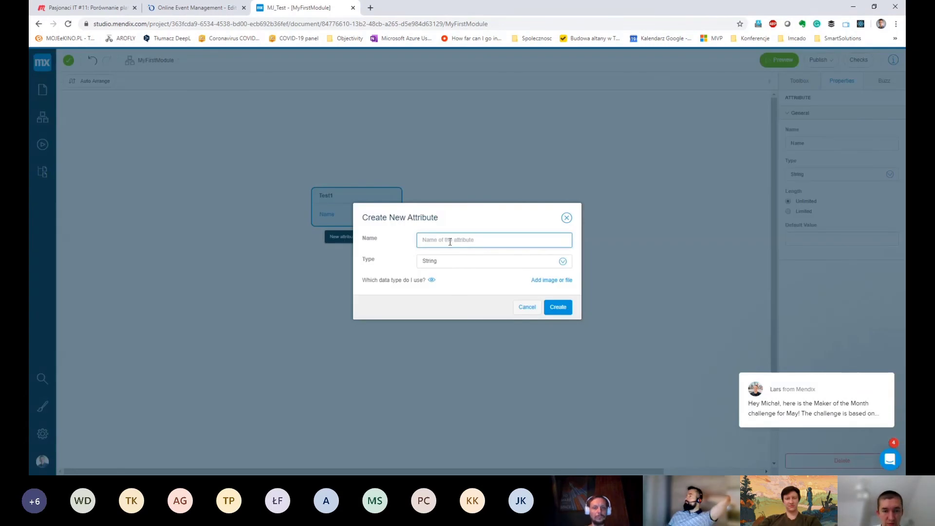
pyautogui.write('Surname')
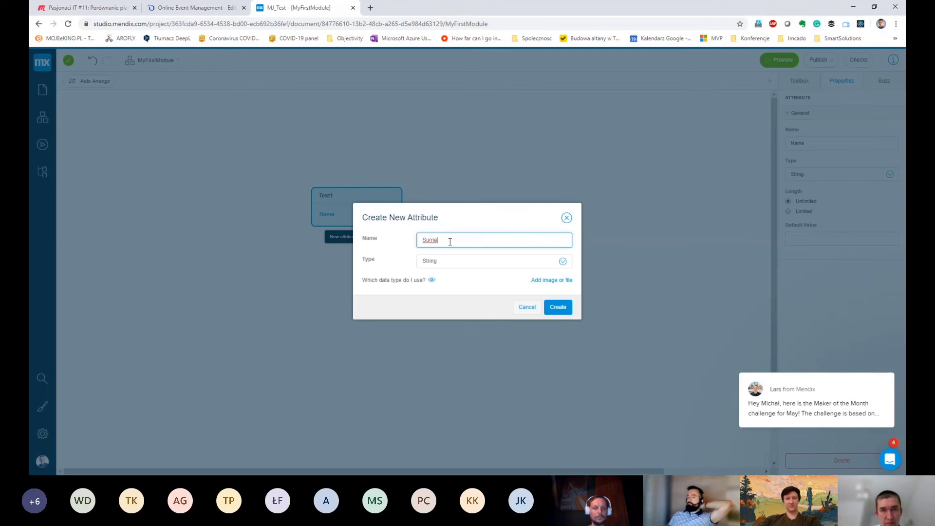
pyautogui.click(559, 307)
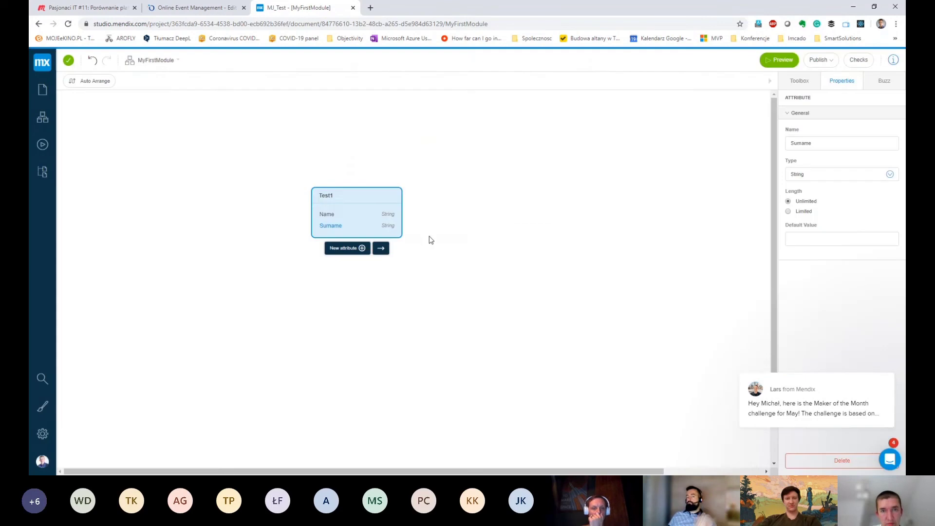
# - Associate the Test1 entity with a new second entity named Taest2
pyautogui.click(381, 249)
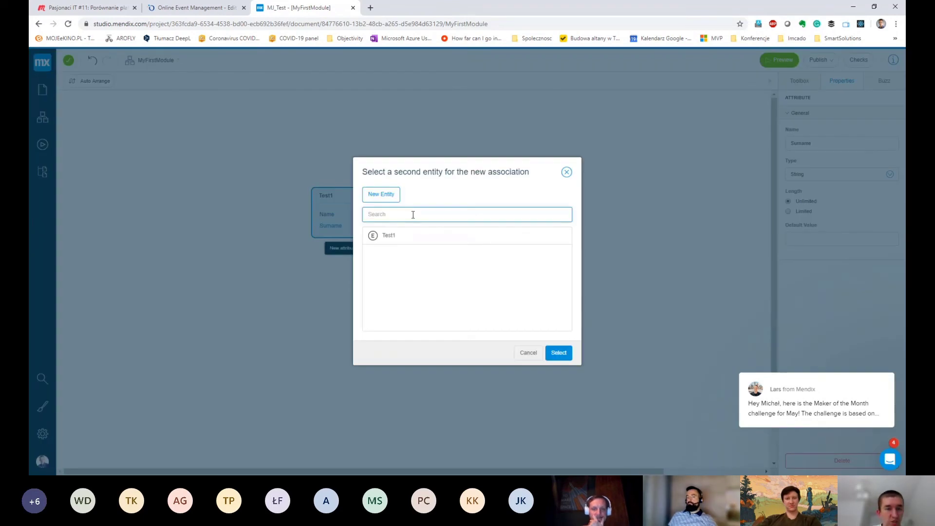
pyautogui.write('Taest2')
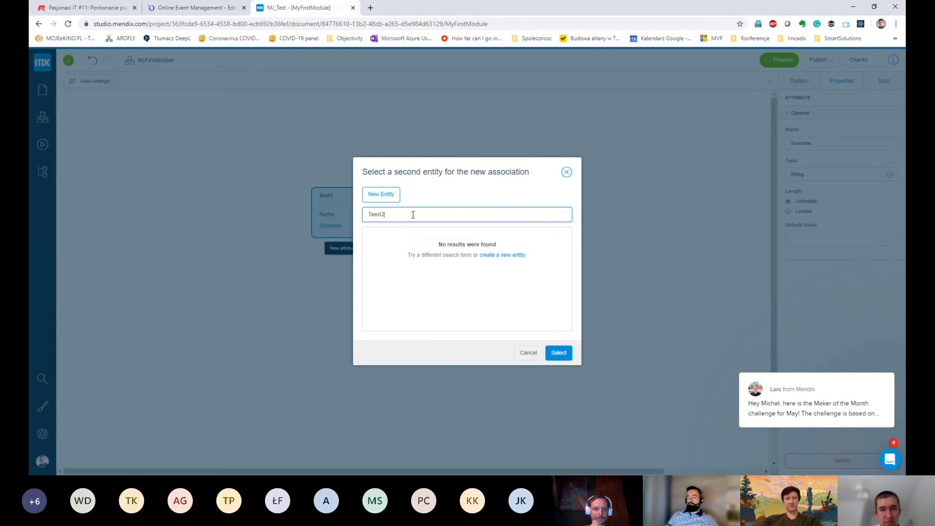
pyautogui.click(559, 354)
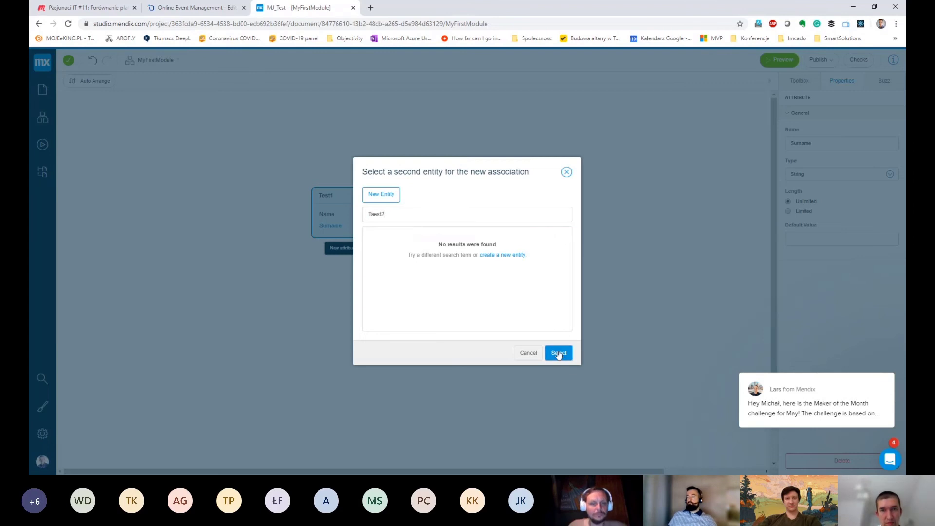
pyautogui.click(373, 194)
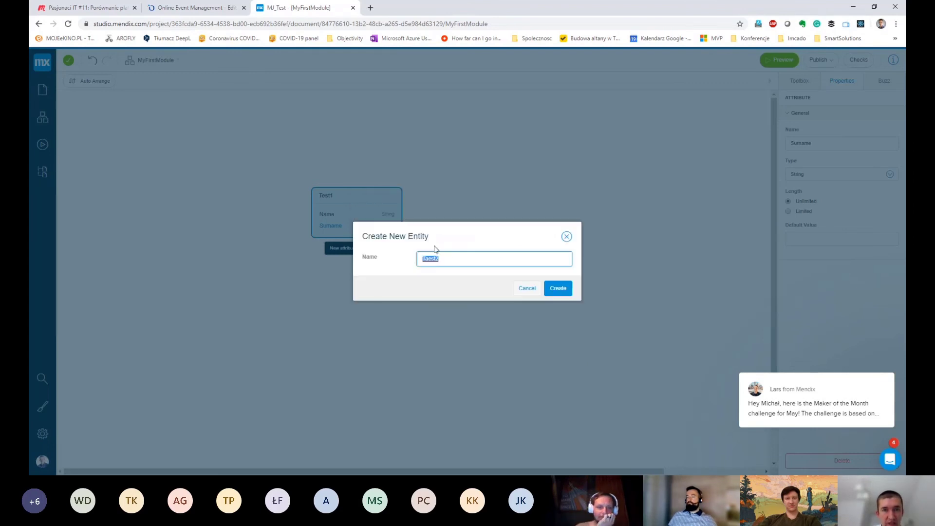
pyautogui.click(555, 291)
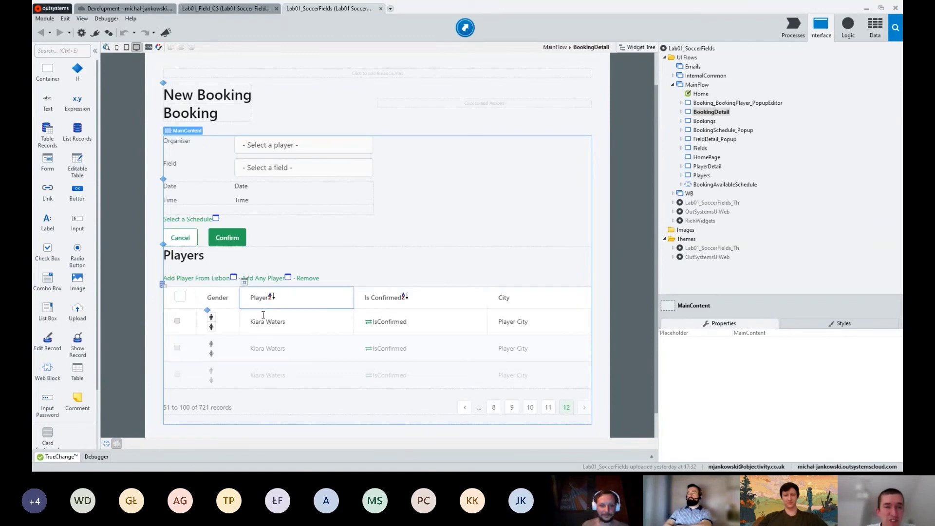
# - Switch to OutSystems Service Studio and add an Input below the BookingDetail buttons, bound to the BookingForm variable Booking.Booking_UUID
pyautogui.moveTo(43, 220); pyautogui.dragTo(322, 224)
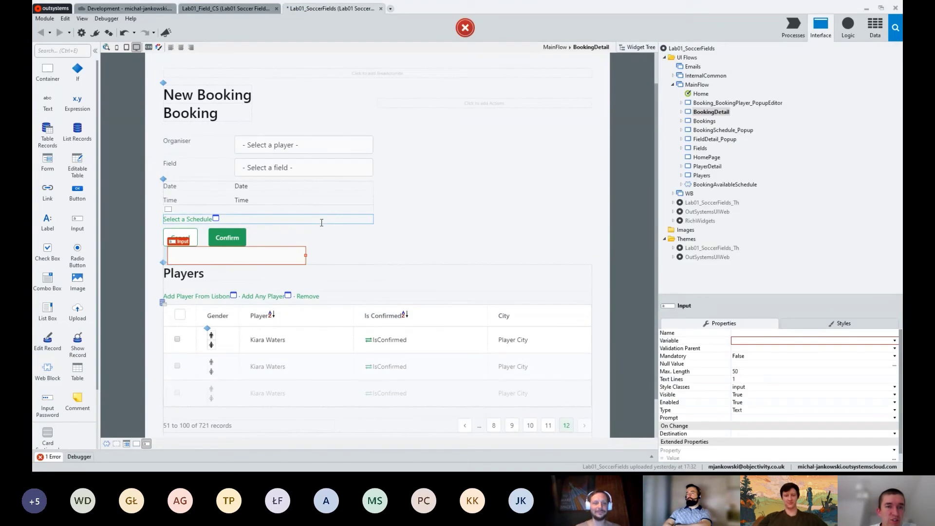
pyautogui.click(894, 341)
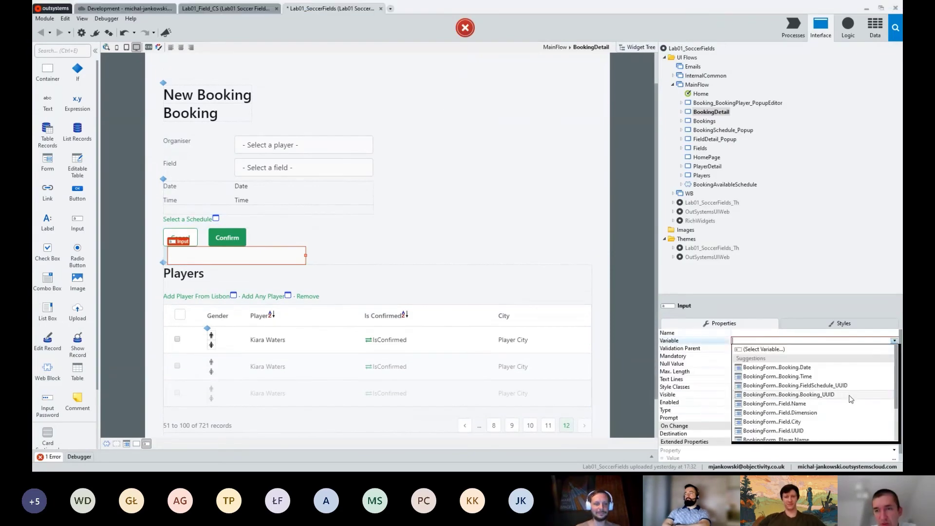
pyautogui.click(850, 395)
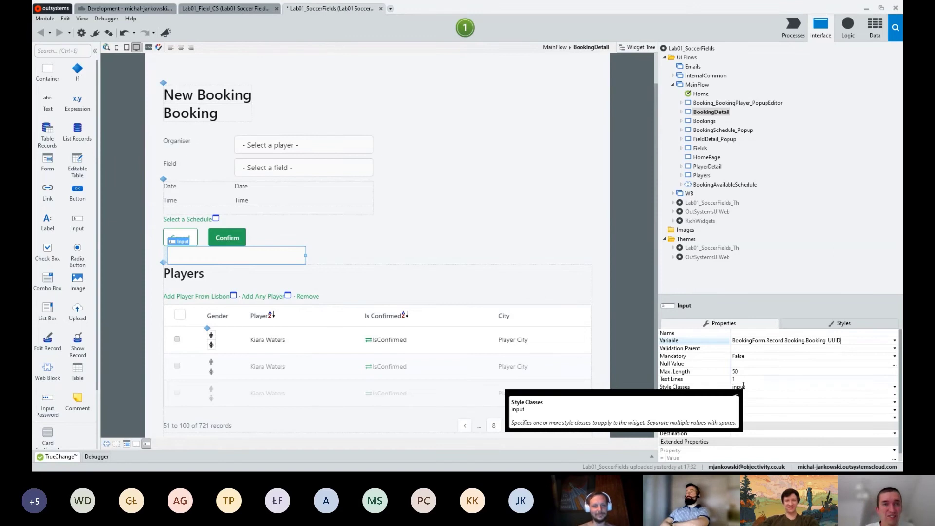
# - Preview the BookingDetail screen in the tablet and phone layouts, then return it to the desktop layout
pyautogui.click(127, 47)
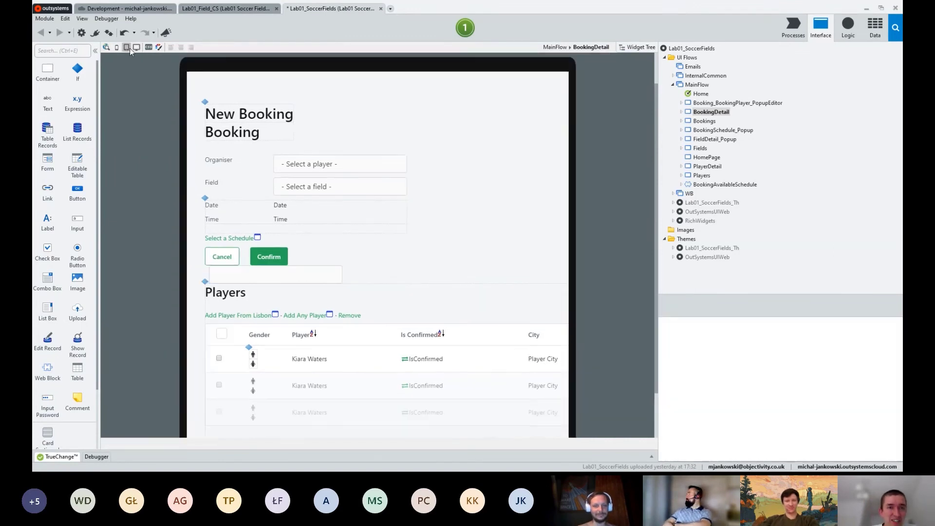
pyautogui.click(117, 48)
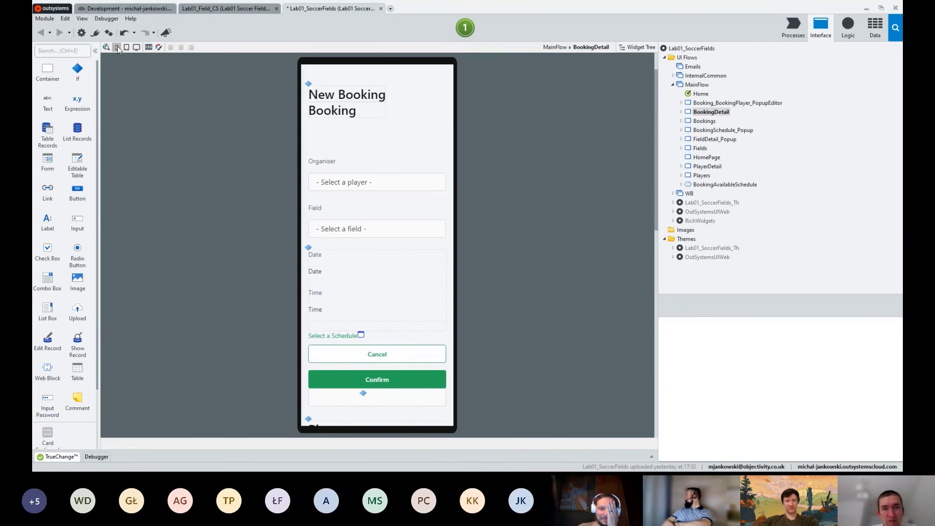
pyautogui.scroll(-5, 377, 243)
pyautogui.scroll(3, 377, 243)
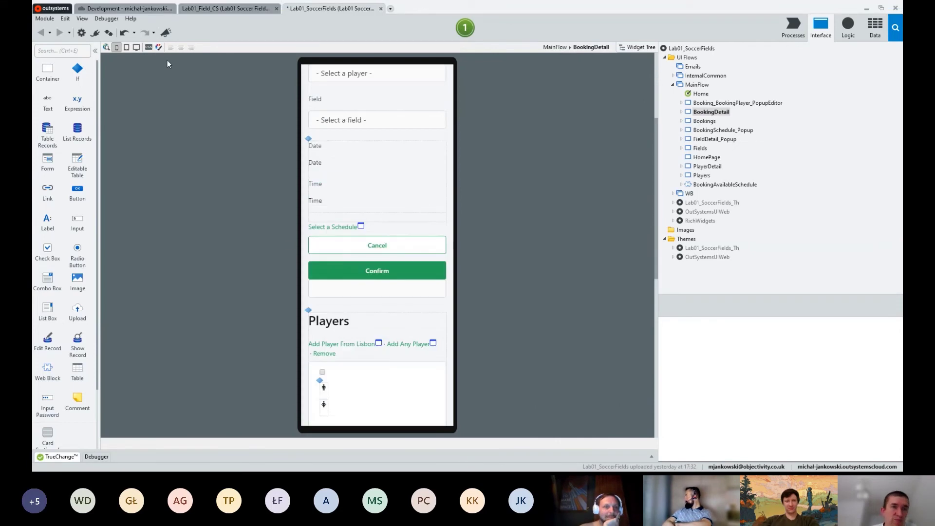
pyautogui.click(137, 46)
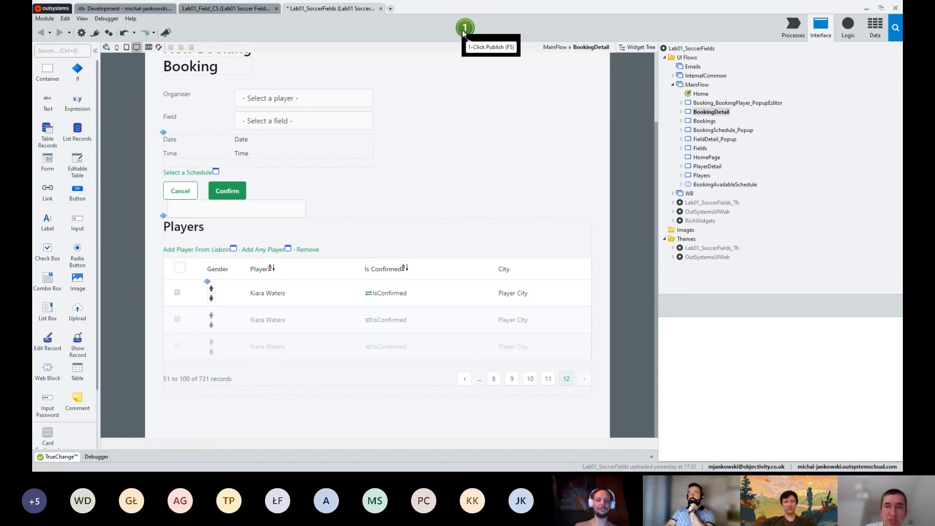
# - View the module's logic elements, then expand the BookingDetail screen to show its input parameter and actions
pyautogui.click(848, 32)
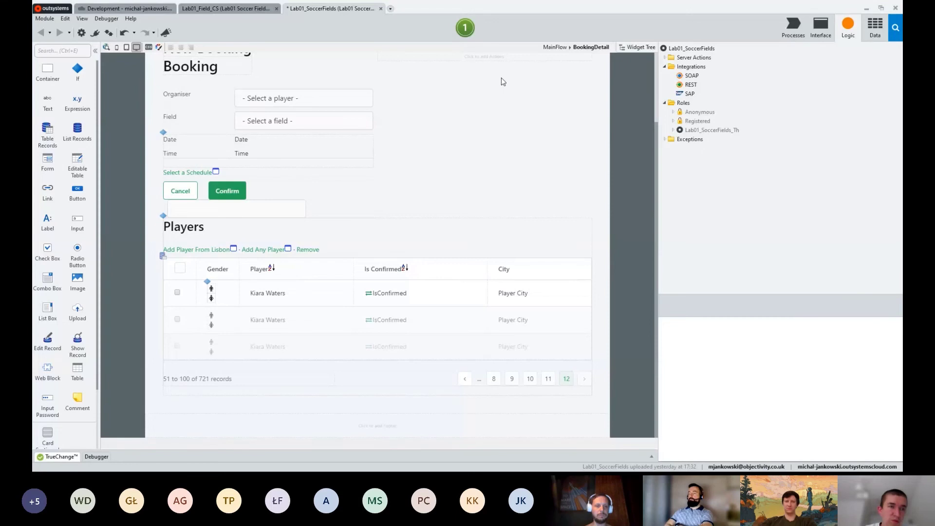
pyautogui.click(821, 27)
pyautogui.click(710, 113)
pyautogui.click(682, 112)
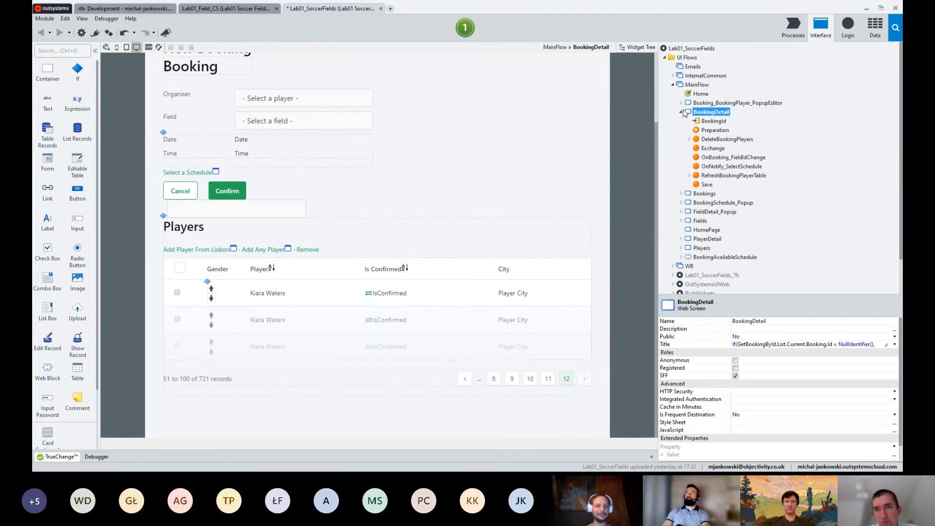
# - Show the module's data model and expand the entities referenced from Lab01_Field_CS, Lab01_Player_CS and Lab01_SoccerFields_Th
pyautogui.click(868, 30)
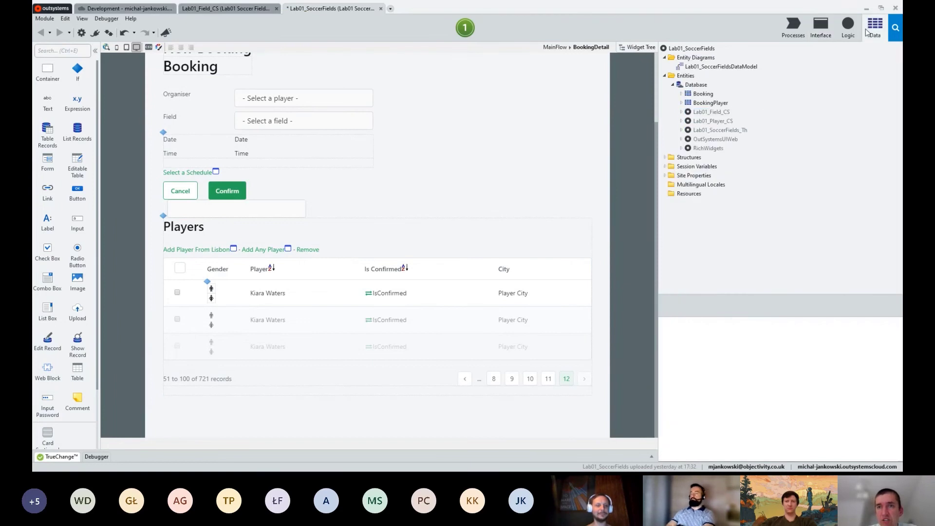
pyautogui.click(682, 113)
pyautogui.click(682, 130)
pyautogui.click(681, 130)
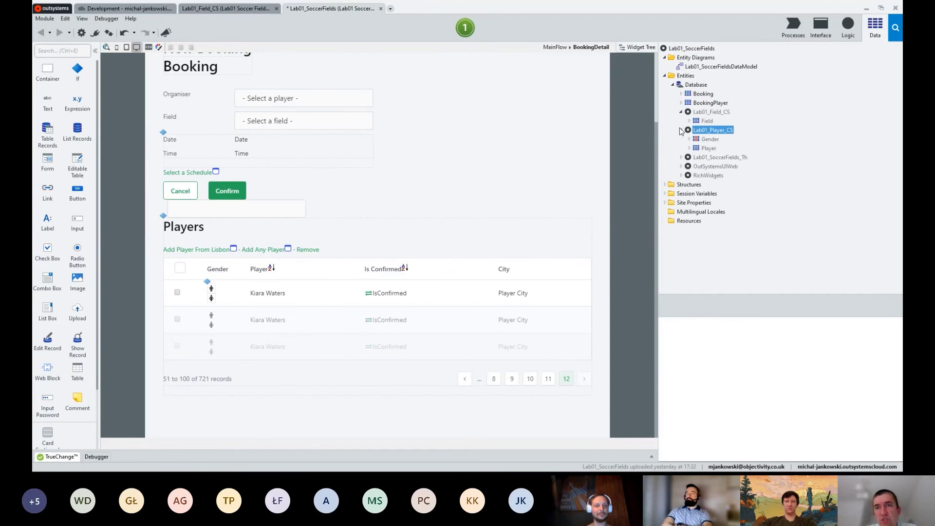
pyautogui.click(681, 157)
pyautogui.click(711, 186)
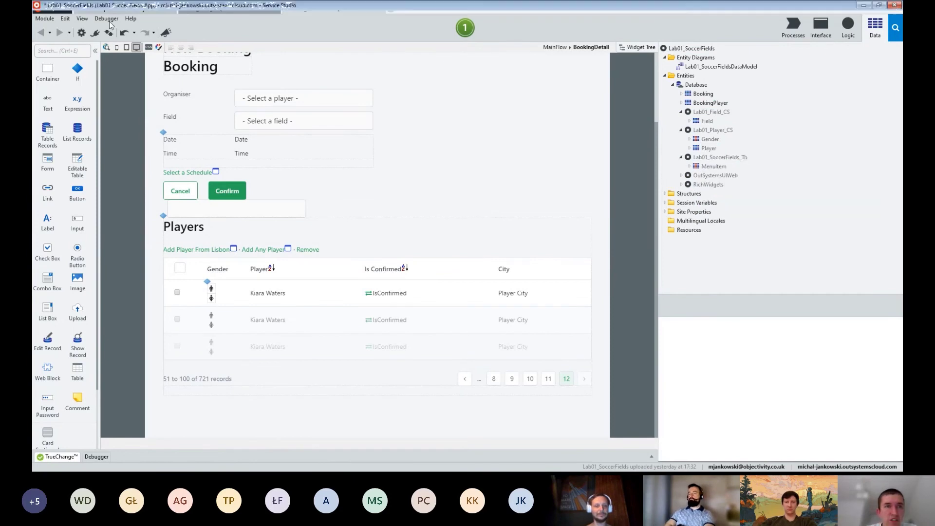
# - Open the Lab01_Player_CS module from the application's module list and locate the Field_GetById action used in GetPlayers_FilterByCity
pyautogui.click(130, 10)
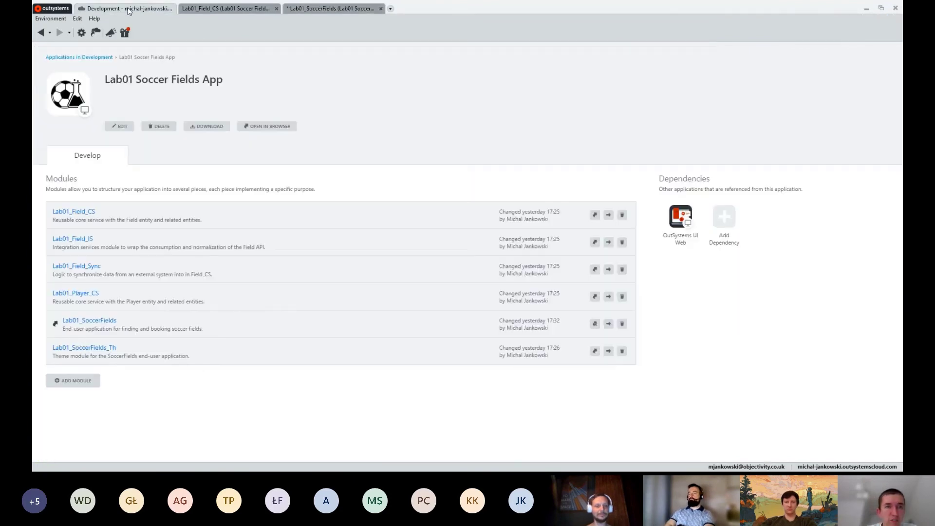
pyautogui.click(88, 293)
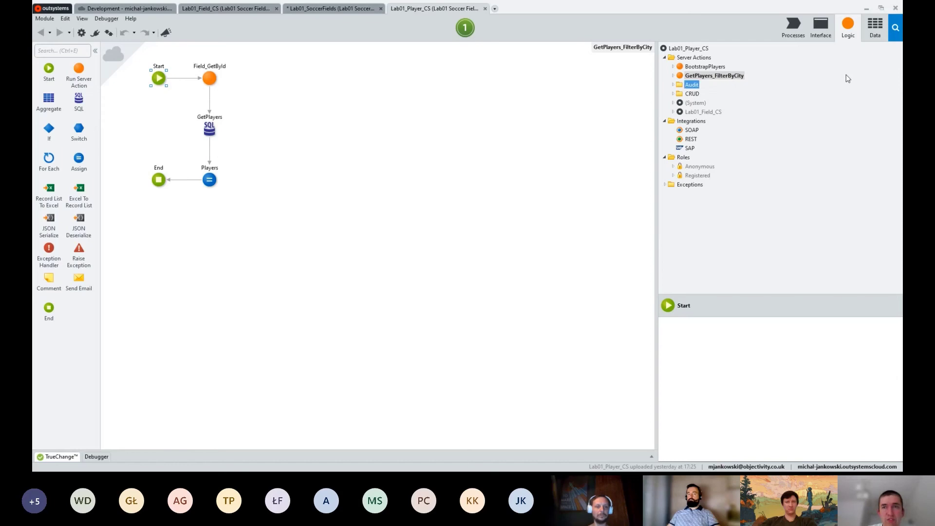
pyautogui.click(714, 69)
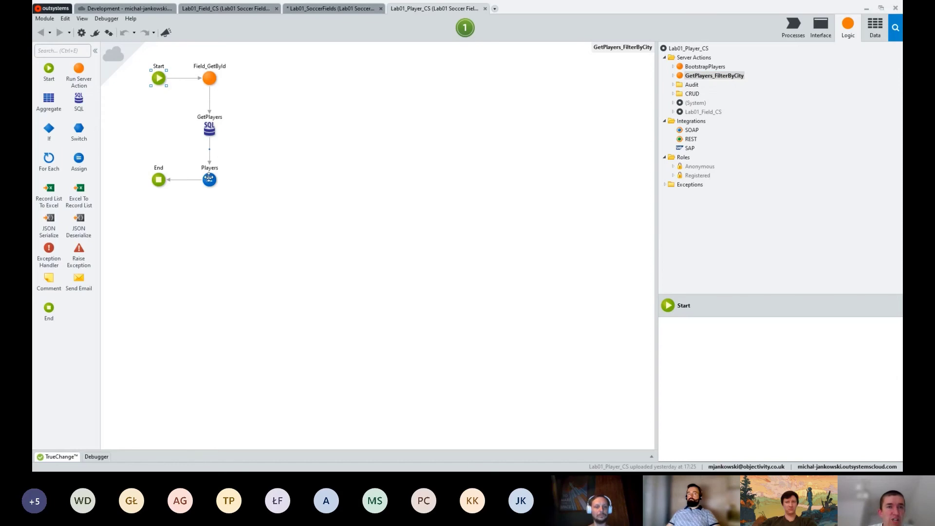
pyautogui.doubleClick(213, 79)
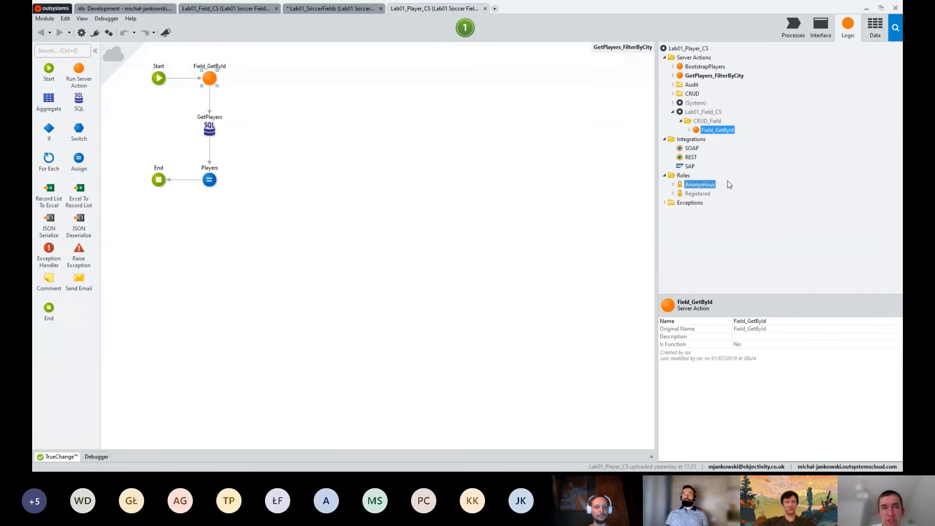
# - Open the BootstrapPlayers action flow and view the suggested next elements after the Site.CleanPlayers? condition, without adding any
pyautogui.doubleClick(690, 69)
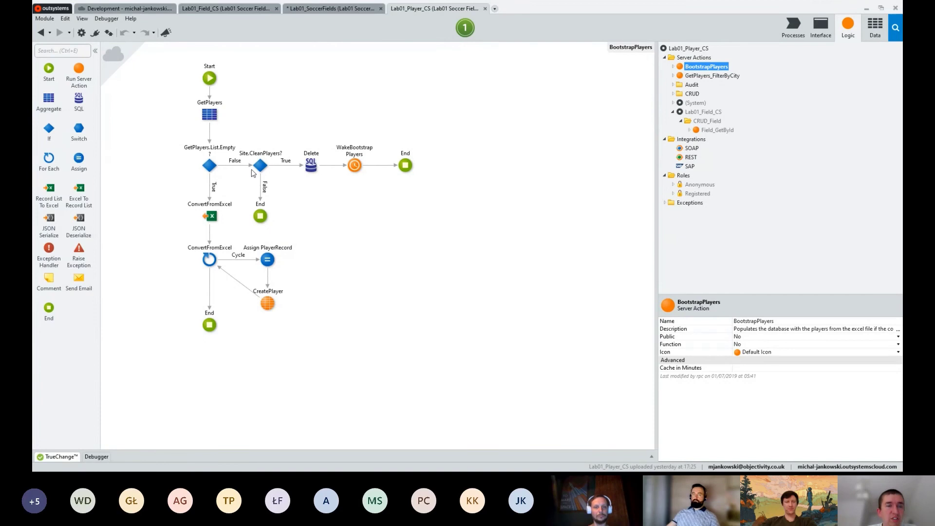
pyautogui.moveTo(263, 168)
pyautogui.moveTo(263, 169); pyautogui.dragTo(286, 168)
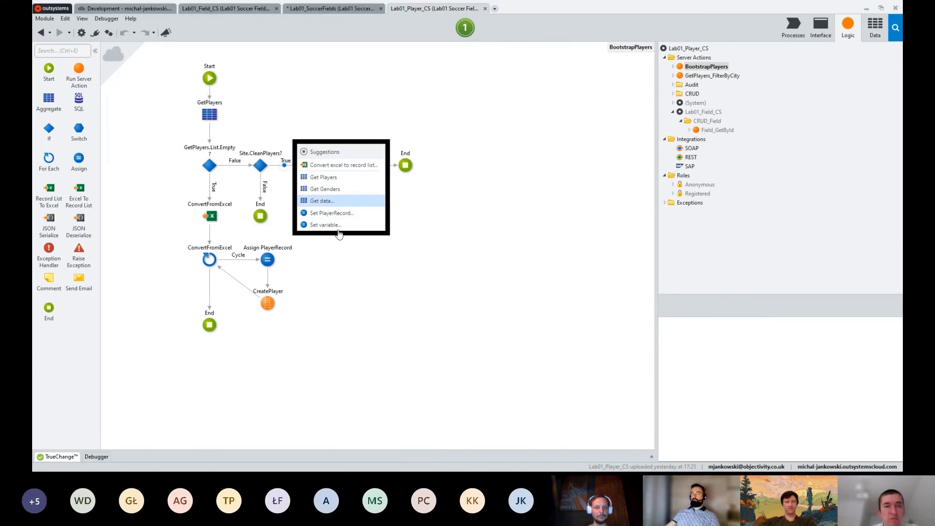
pyautogui.click(369, 290)
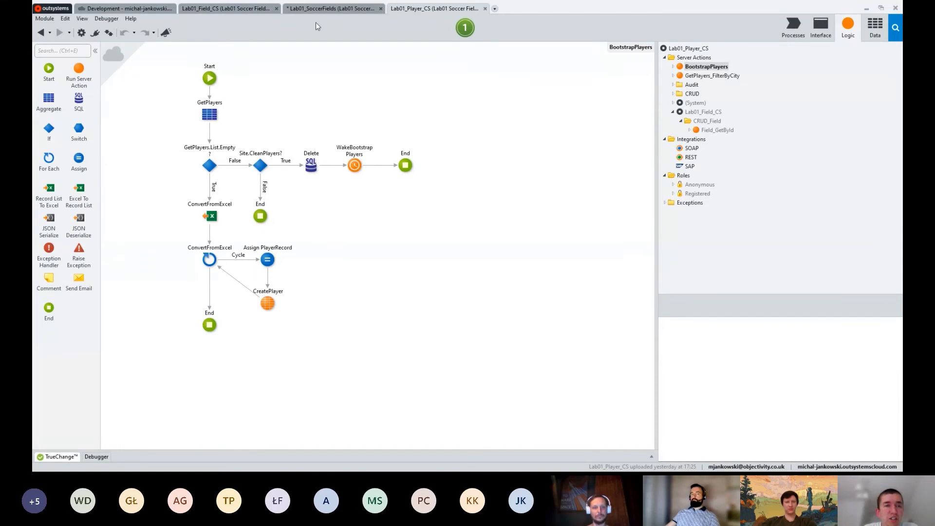
# - Show the Lab01_Player_CS entities and view the records of the AuditOperation and Gender entities
pyautogui.click(692, 85)
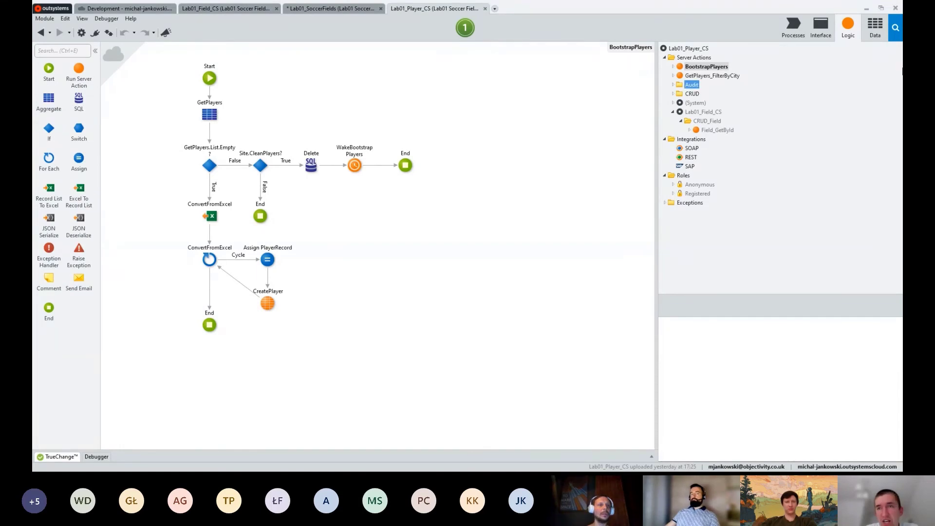
pyautogui.click(875, 28)
pyautogui.click(729, 85)
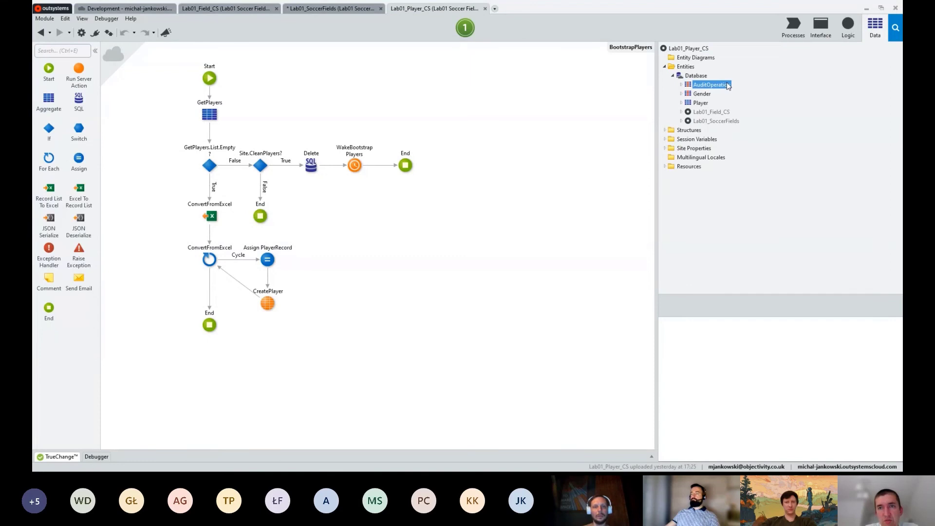
pyautogui.doubleClick(728, 85)
pyautogui.click(706, 96)
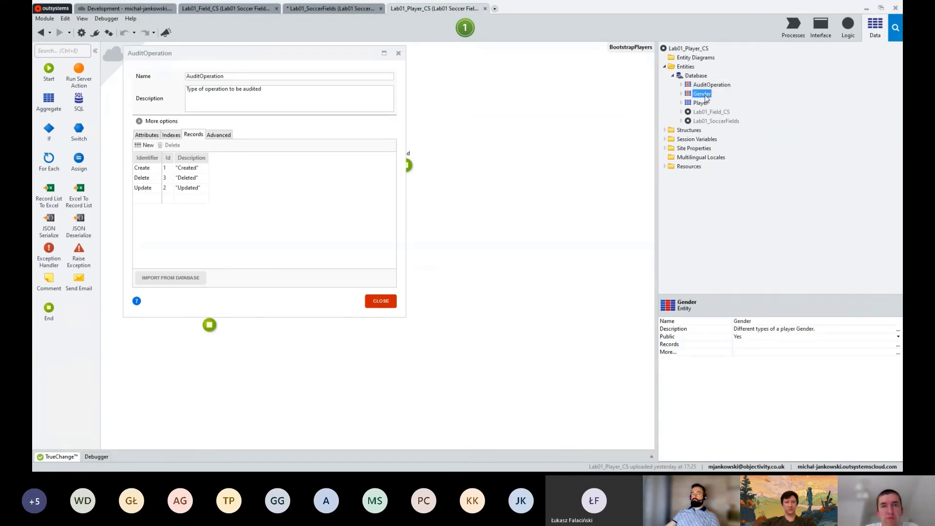
pyautogui.doubleClick(705, 96)
# - Open the Player entity's definition and view the properties of its Name attribute
pyautogui.click(701, 104)
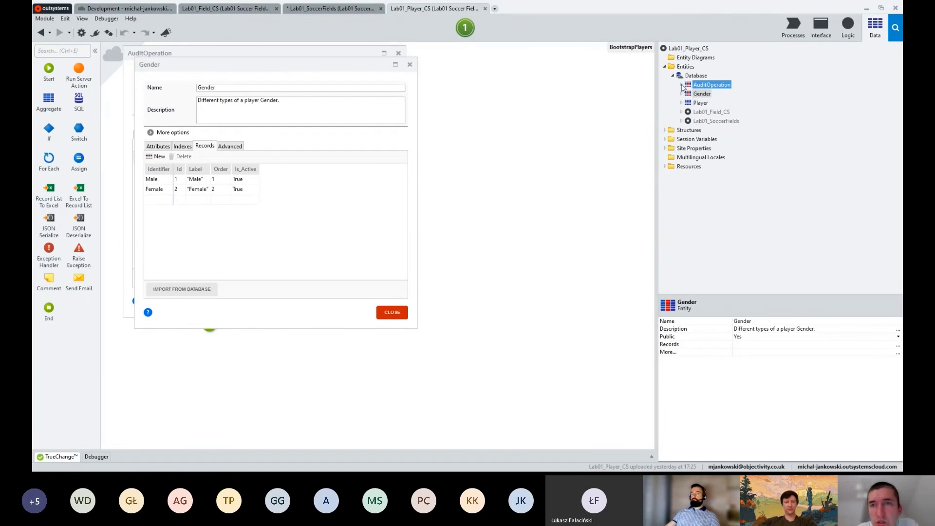
pyautogui.doubleClick(698, 104)
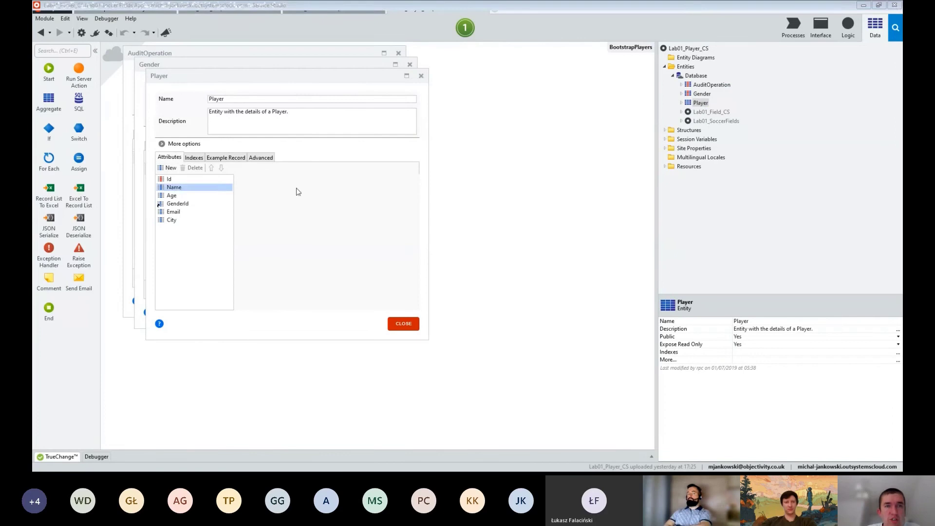
pyautogui.click(173, 187)
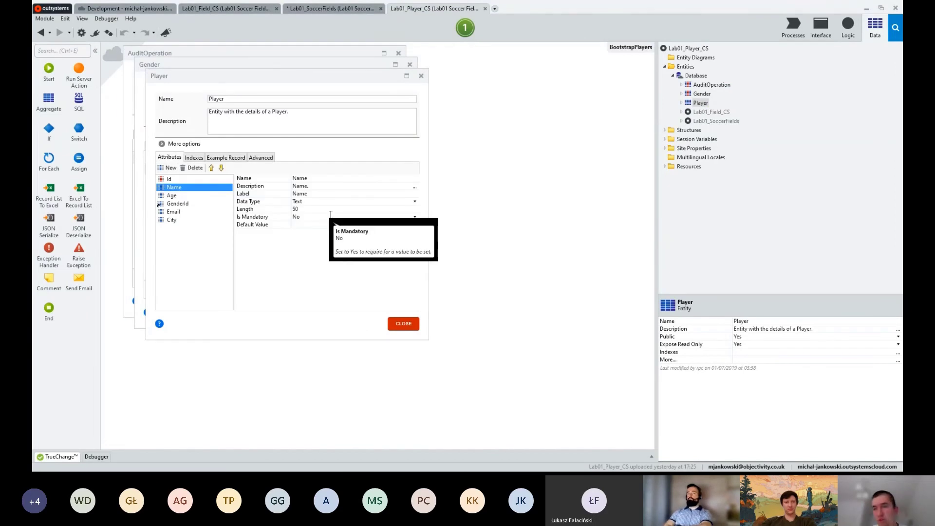